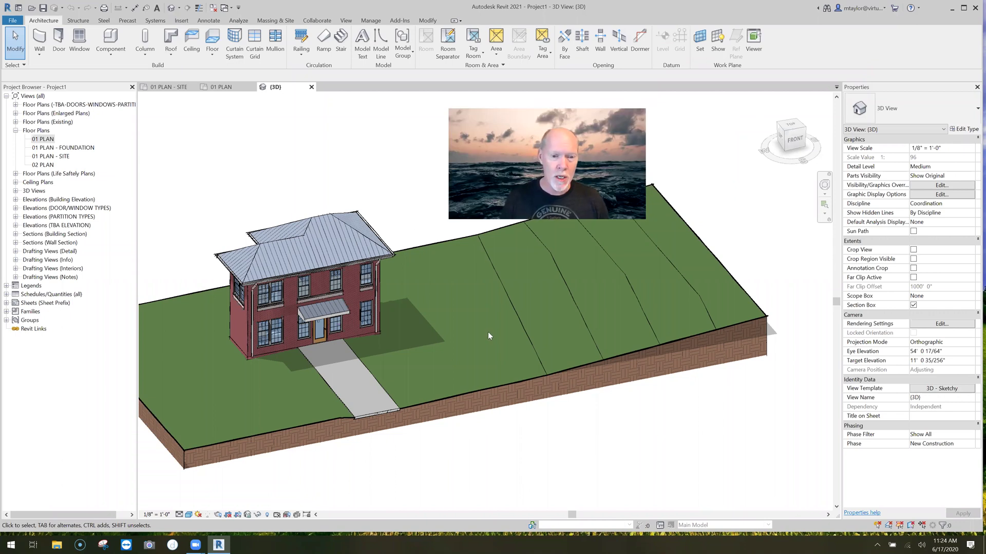
# Switch the 3D view to Top and pan to show the house, site and shadows from above
pyautogui.moveTo(501, 362); pyautogui.dragTo(478, 375, button='middle')
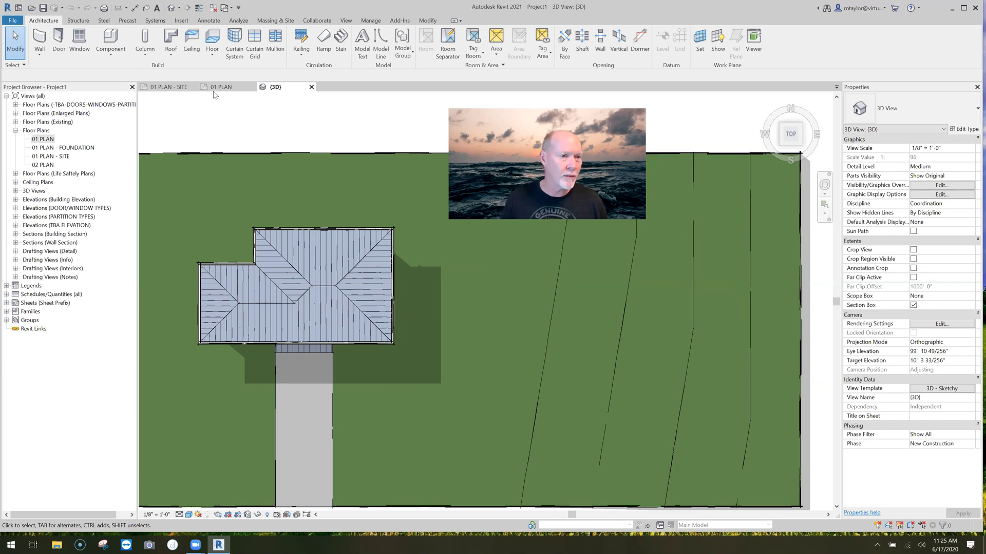
# Open the 01 PLAN - SITE view and centre the house and site
pyautogui.click(169, 87)
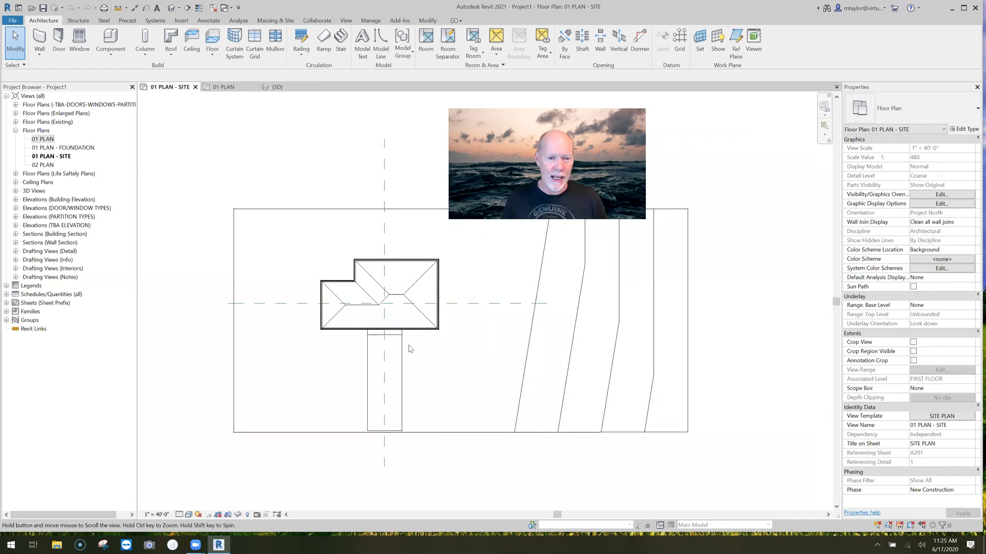
pyautogui.moveTo(411, 348); pyautogui.dragTo(403, 352, button='middle')
pyautogui.scroll(1, 826, 363)
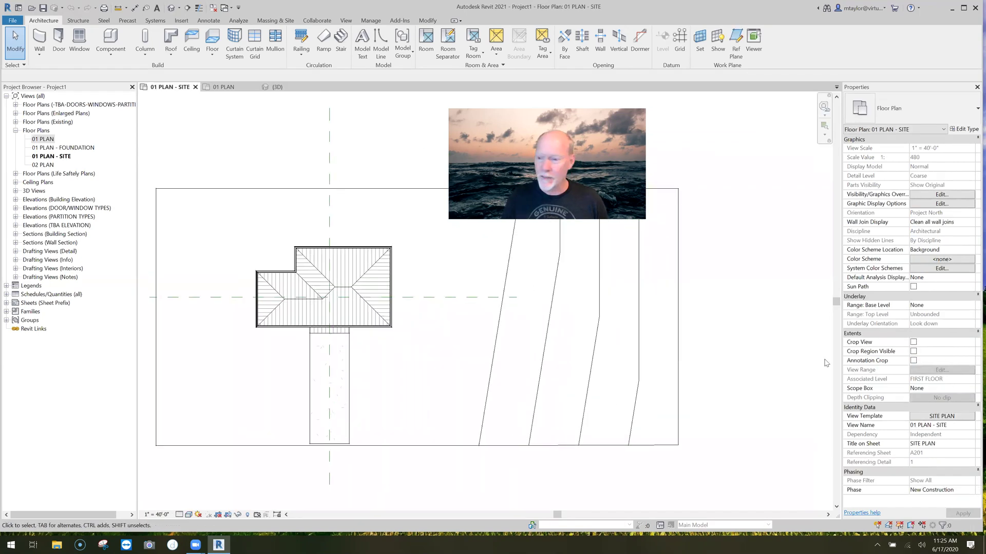
# Enable Cast Shadows in the SITE PLAN view template's shadow settings
pyautogui.click(939, 416)
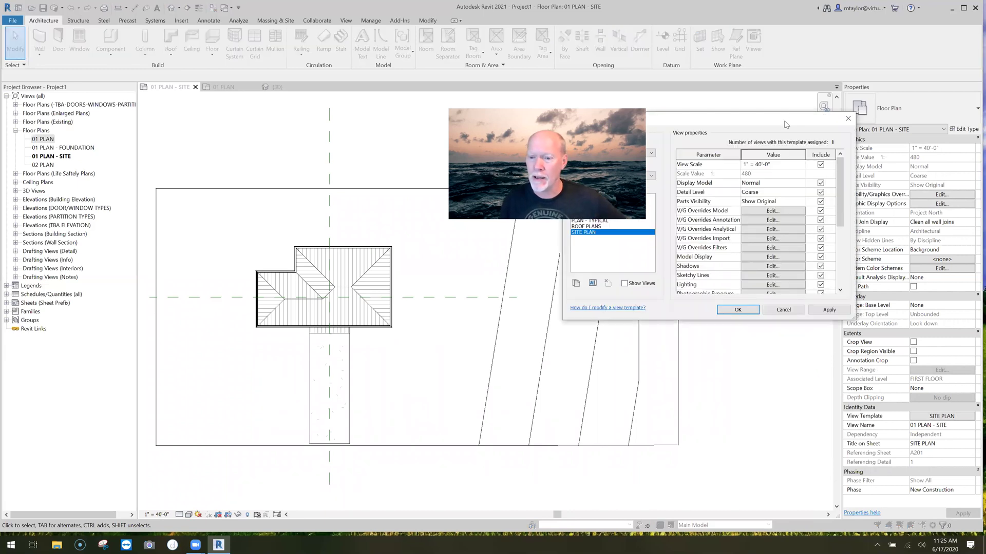
pyautogui.moveTo(785, 124); pyautogui.dragTo(748, 287)
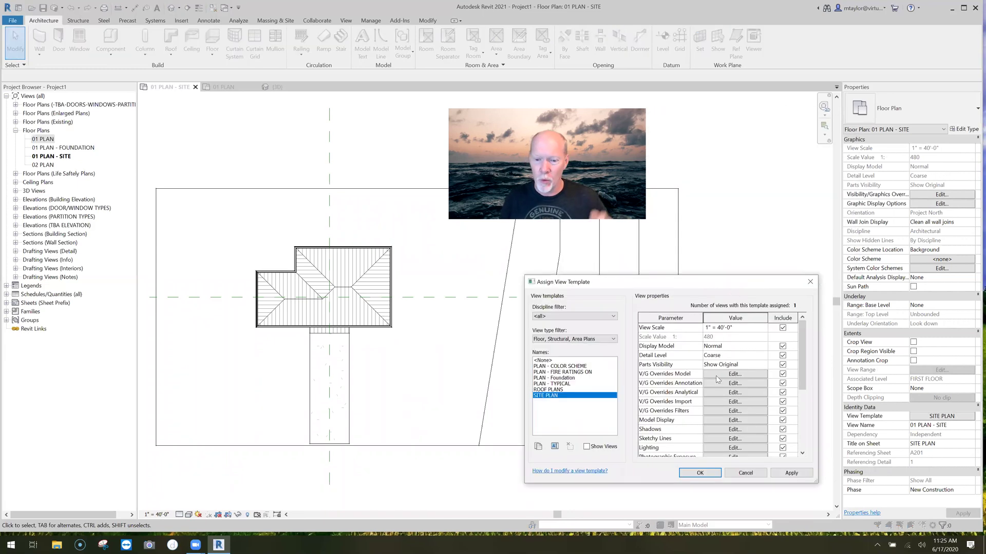
pyautogui.click(737, 430)
pyautogui.click(647, 344)
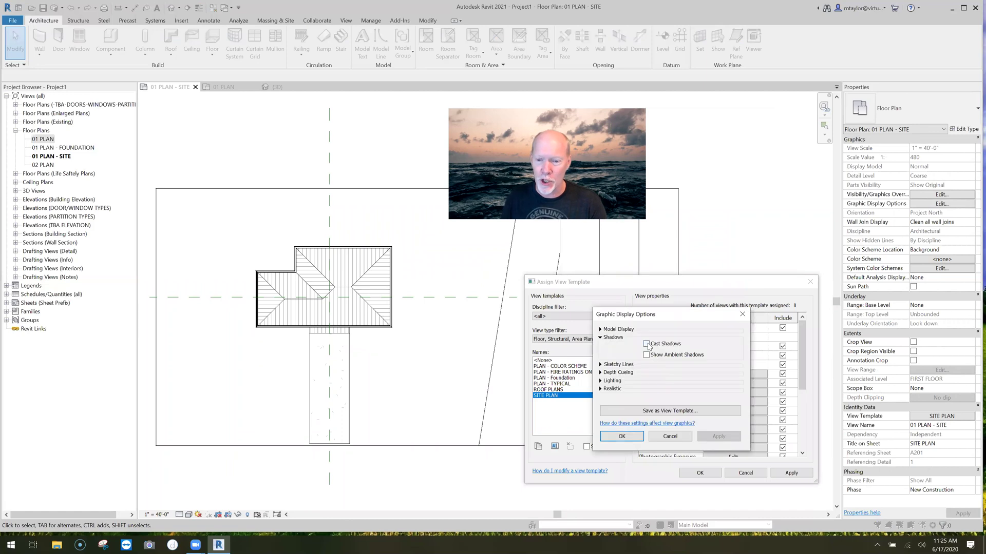
pyautogui.click(627, 437)
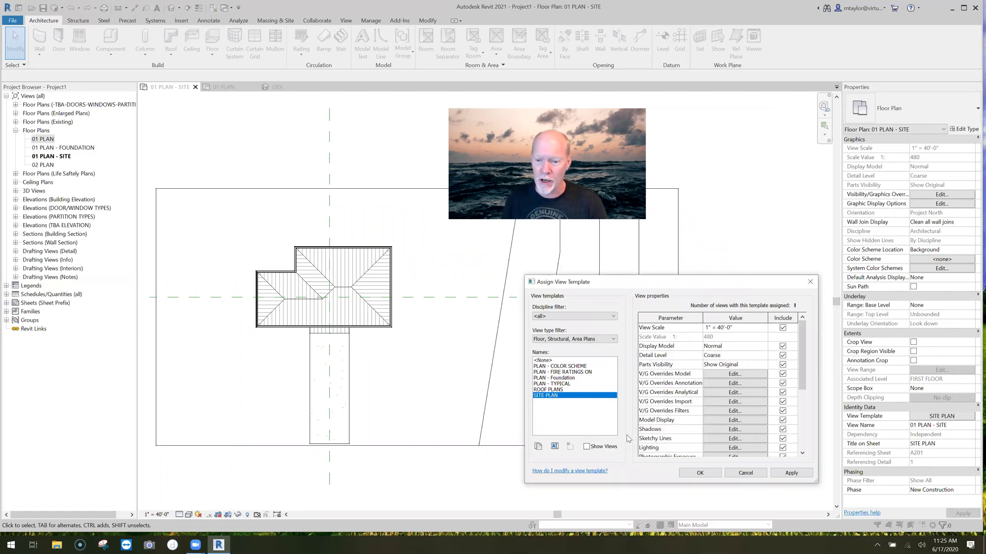
pyautogui.click(707, 473)
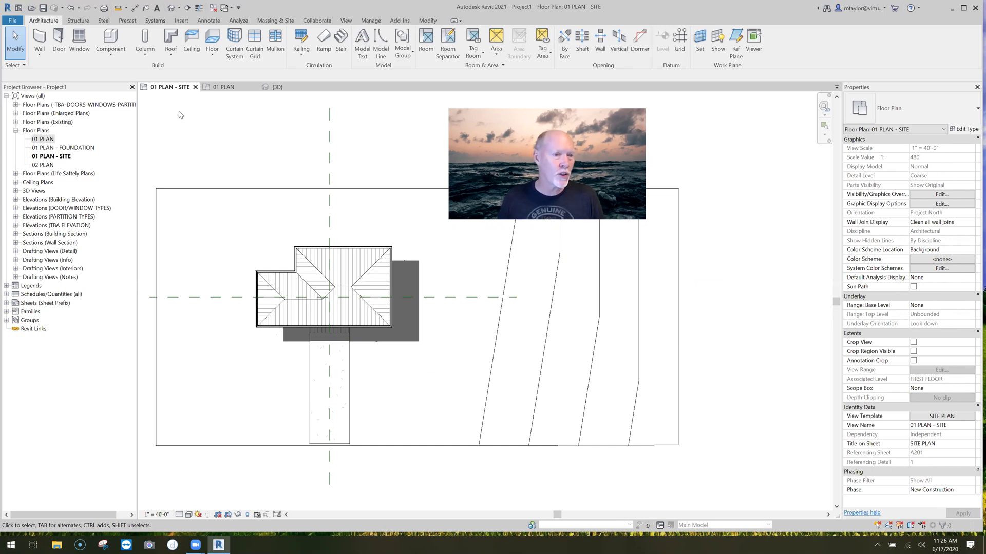
pyautogui.click(220, 87)
pyautogui.moveTo(542, 381); pyautogui.dragTo(380, 371, button='middle')
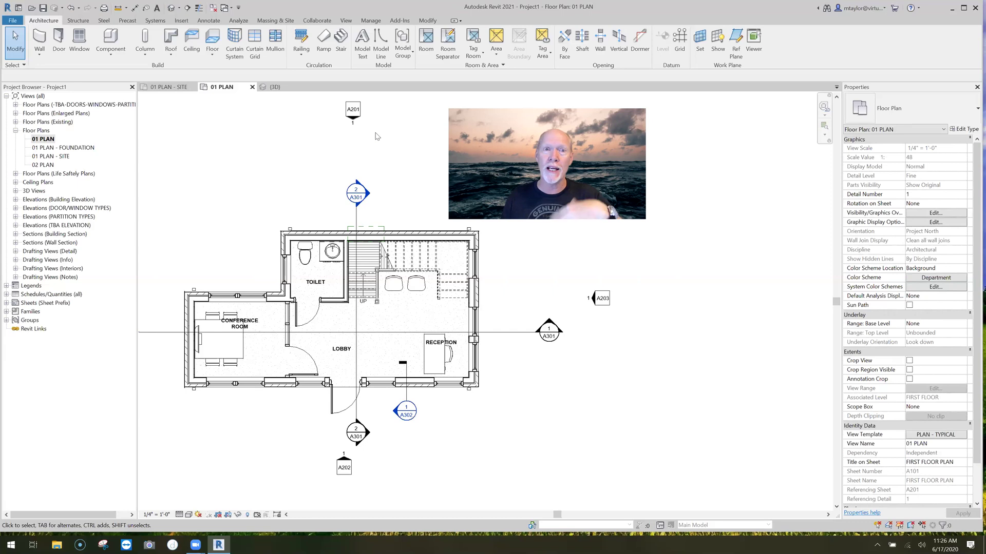
pyautogui.click(182, 89)
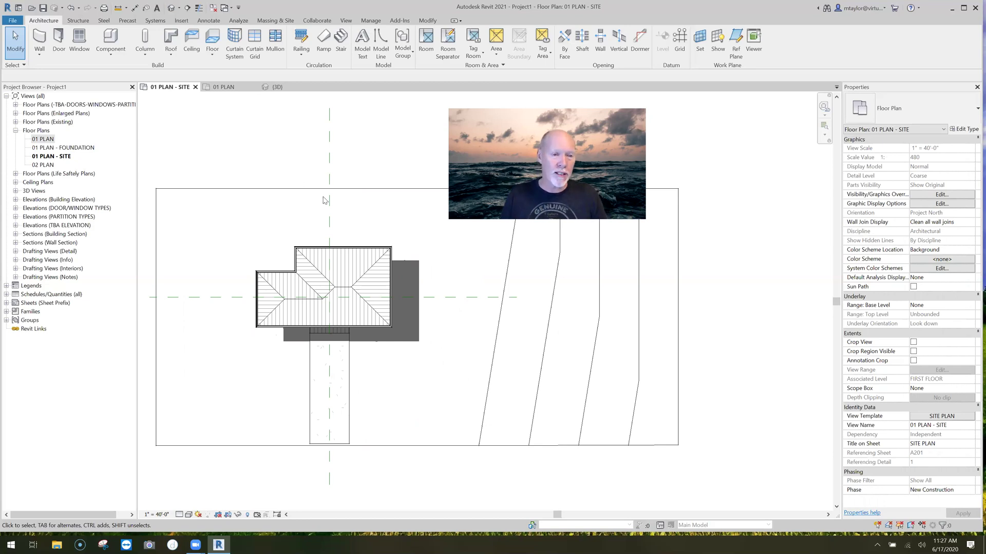
# Place NORTH model text above the house
pyautogui.click(362, 43)
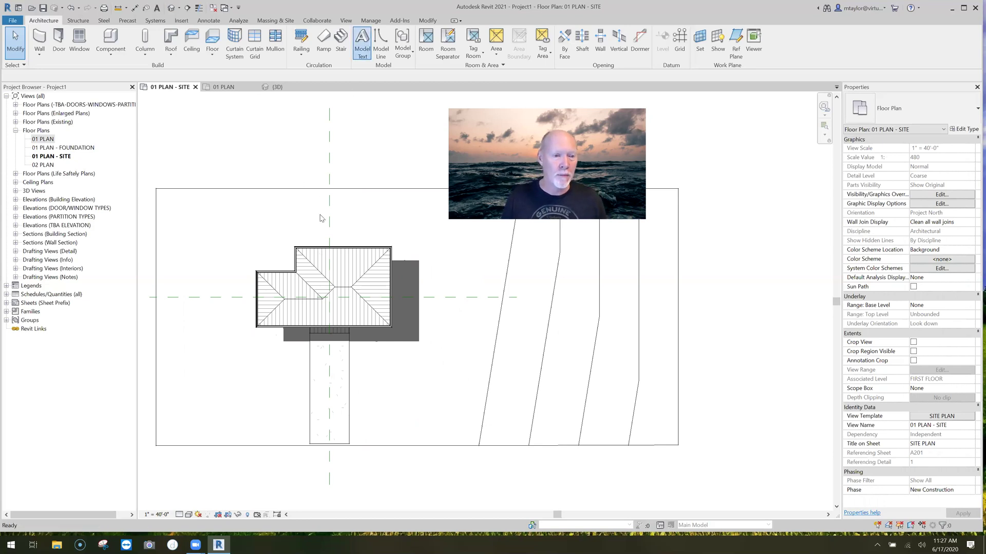
pyautogui.moveTo(444, 200); pyautogui.dragTo(282, 125)
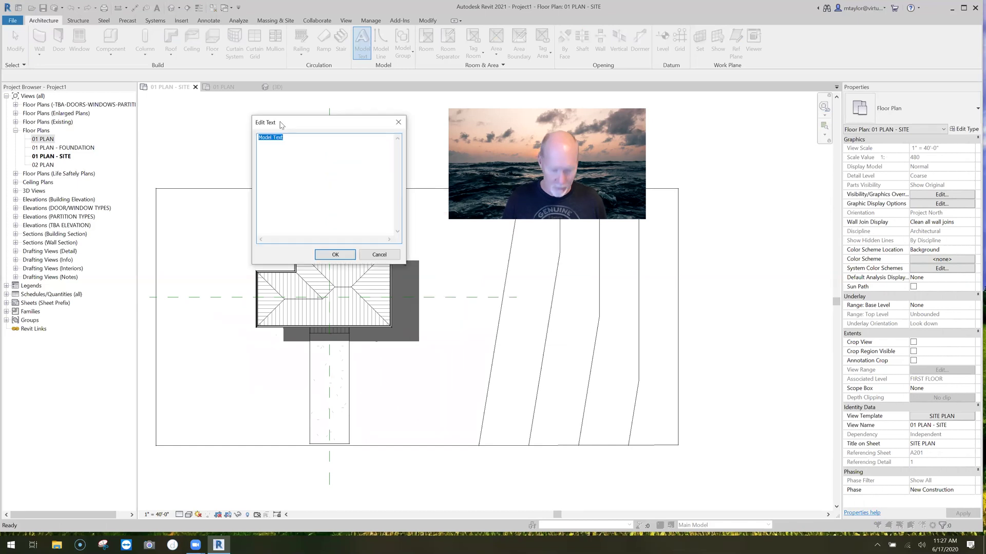
pyautogui.write('north')
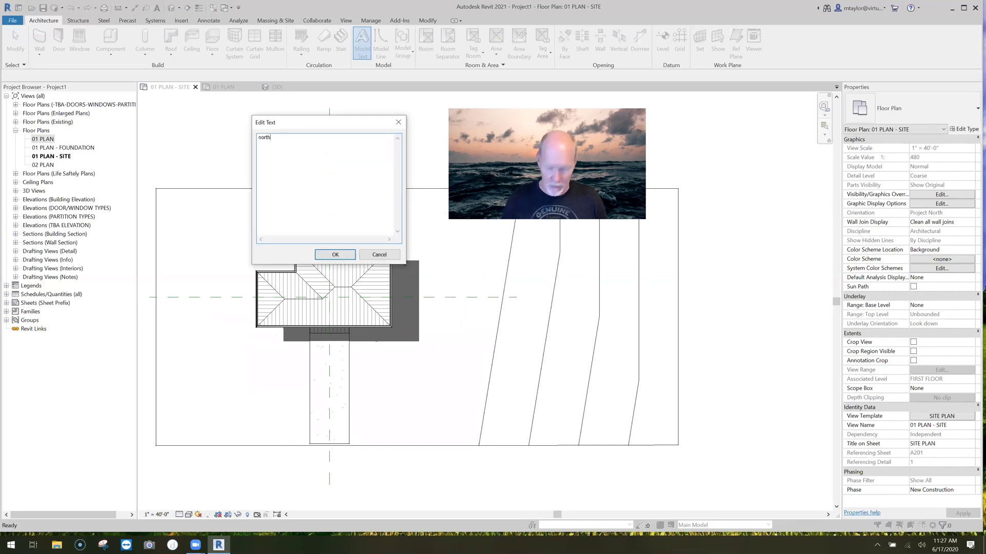
pyautogui.press('BackSpace')
pyautogui.press('BackSpace')
pyautogui.press('BackSpace')
pyautogui.press('BackSpace')
pyautogui.write('NORTH')
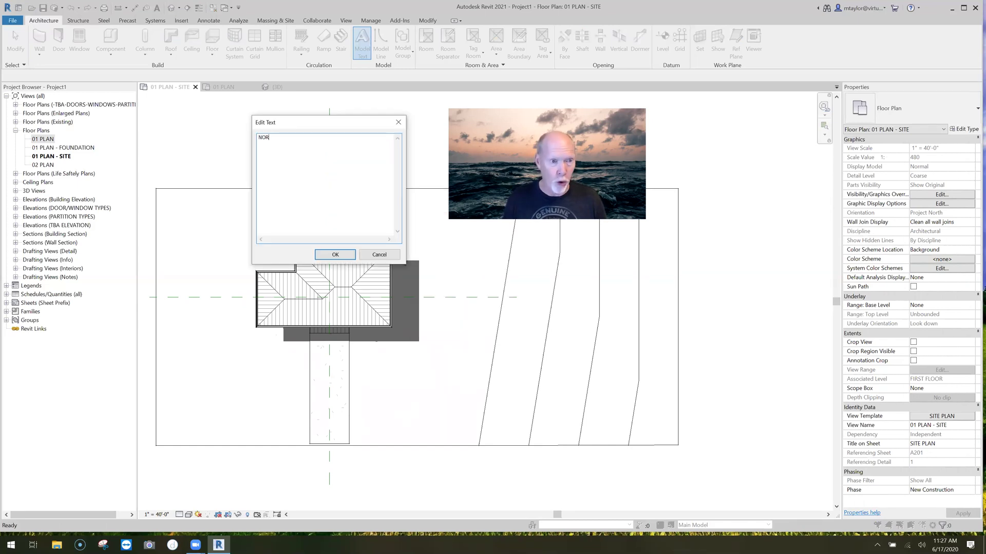
pyautogui.click(345, 256)
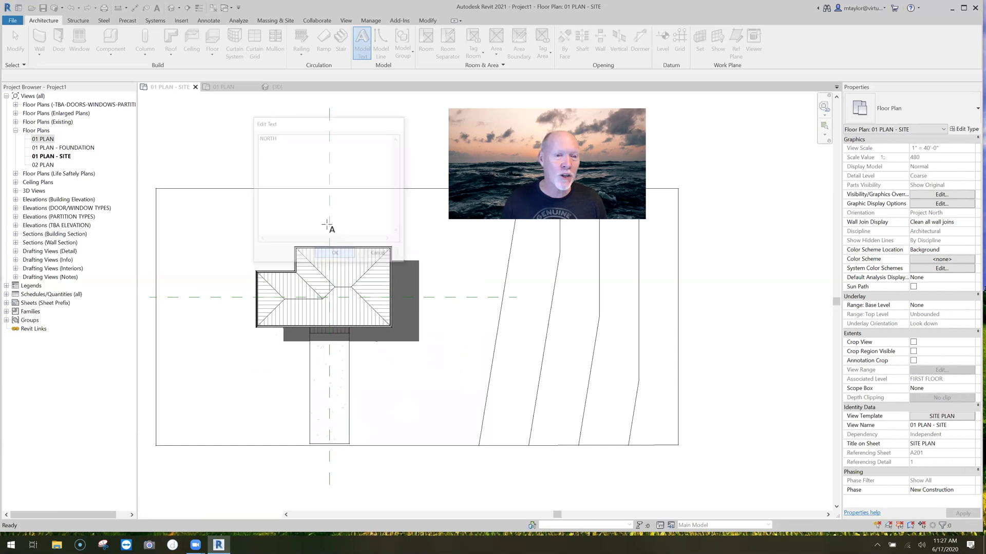
pyautogui.click(322, 224)
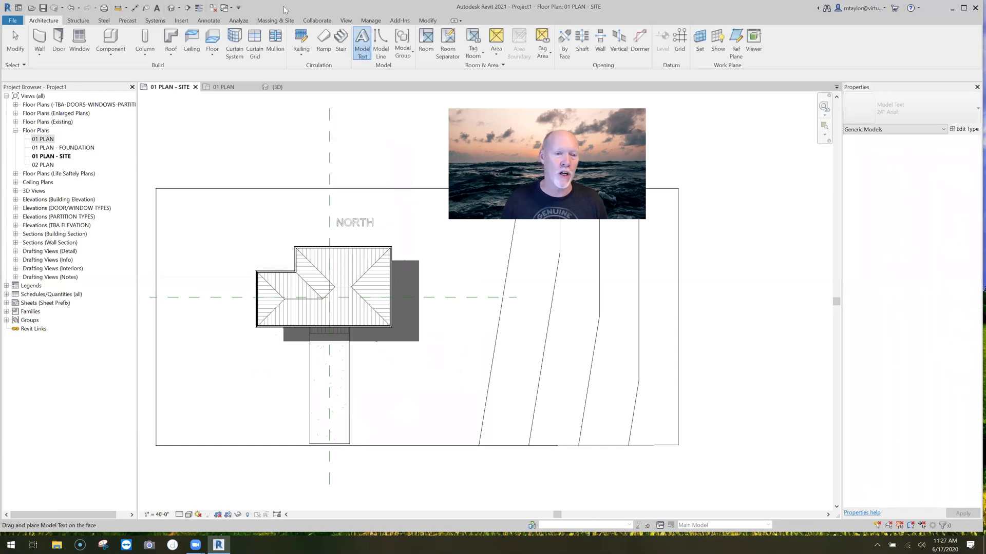
pyautogui.click(362, 220)
# Place SOUTH model text below the house
pyautogui.click(396, 149)
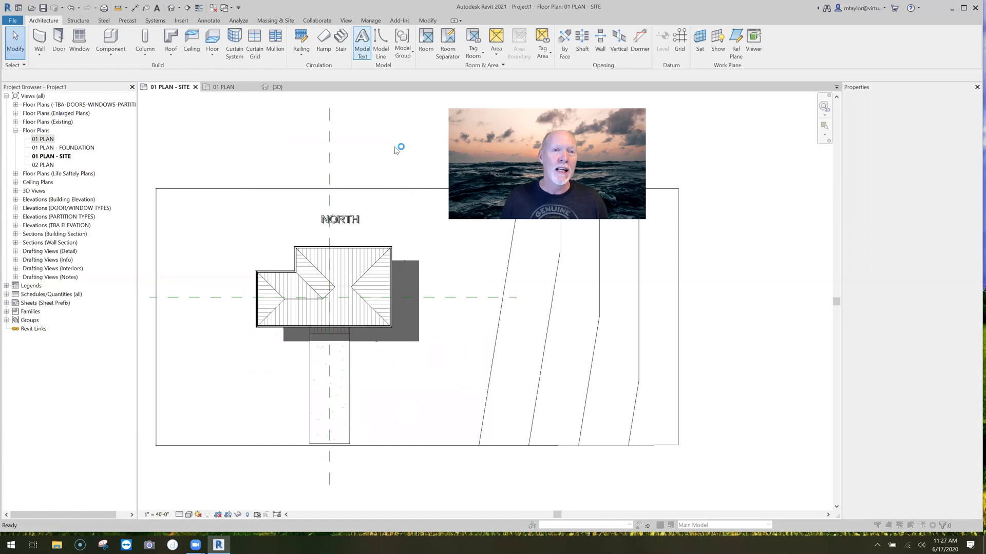
pyautogui.write('SOUTH')
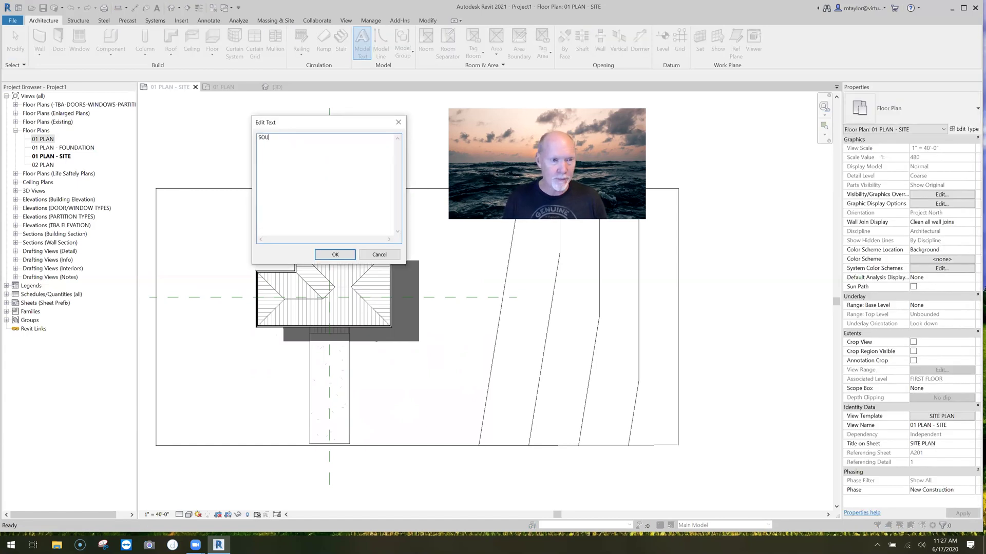
pyautogui.click(336, 255)
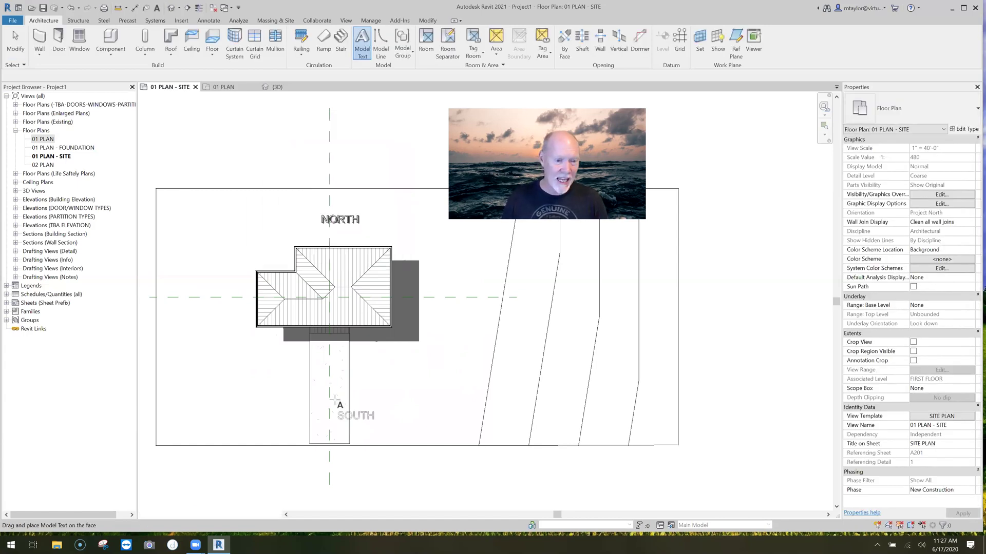
pyautogui.click(323, 378)
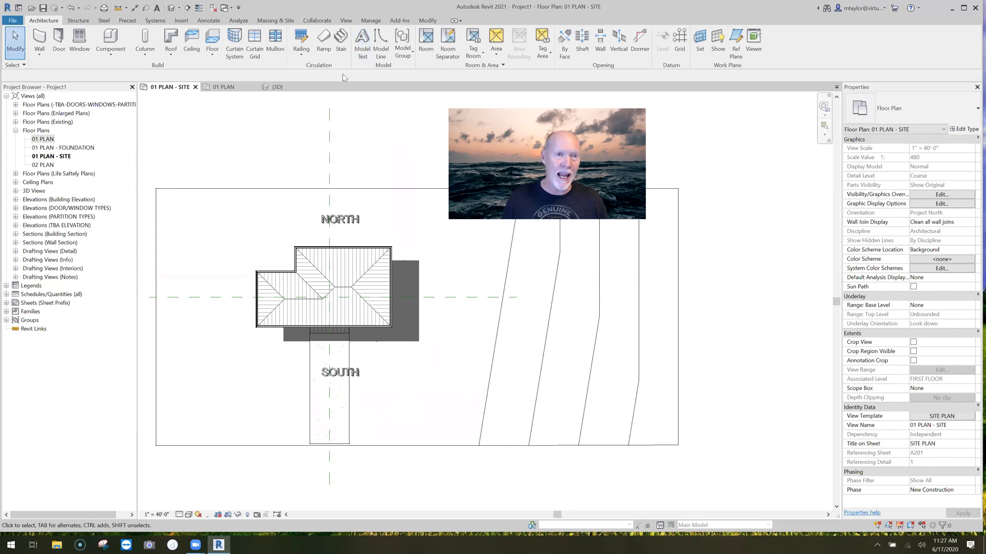
# Place EAST model text to the right of the house
pyautogui.click(365, 44)
pyautogui.write('ES')
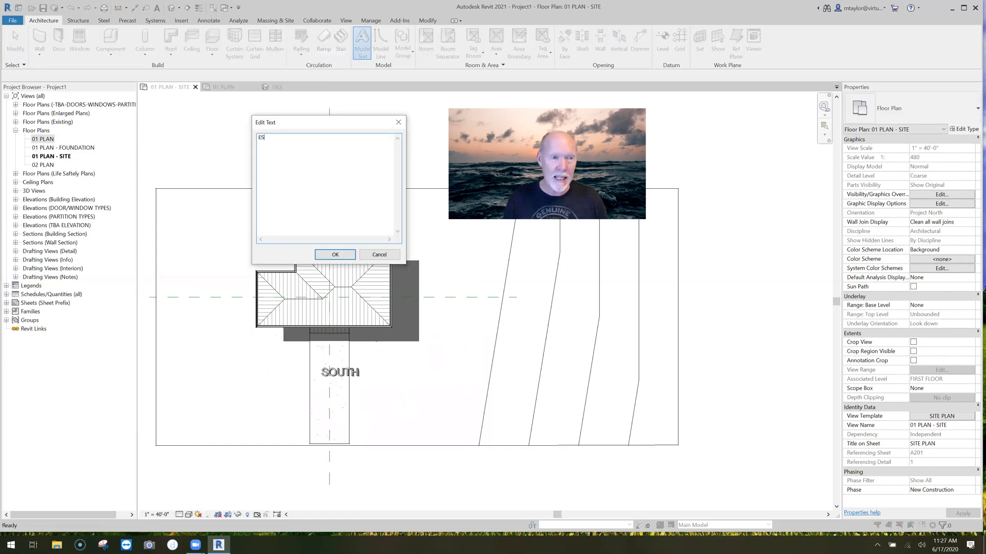
pyautogui.write('AST')
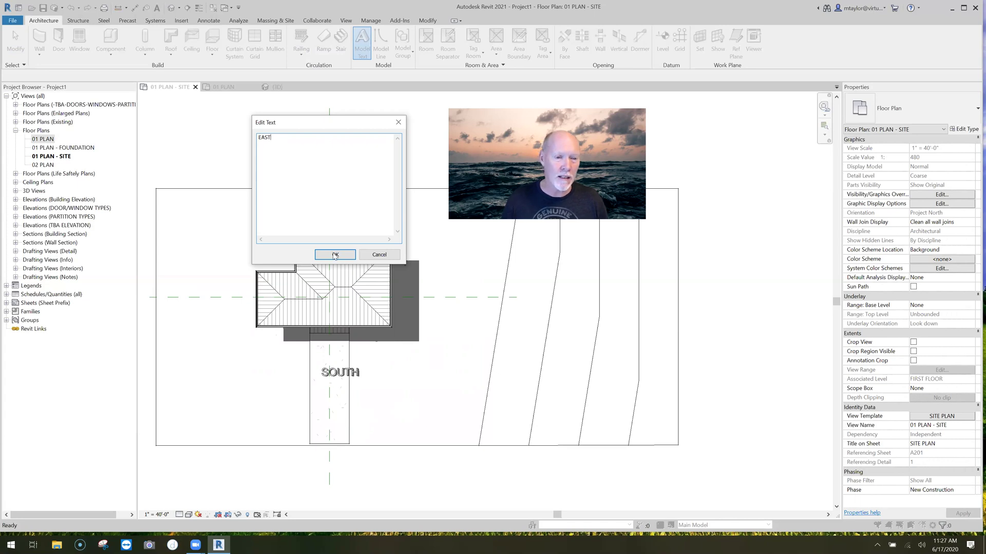
pyautogui.click(335, 255)
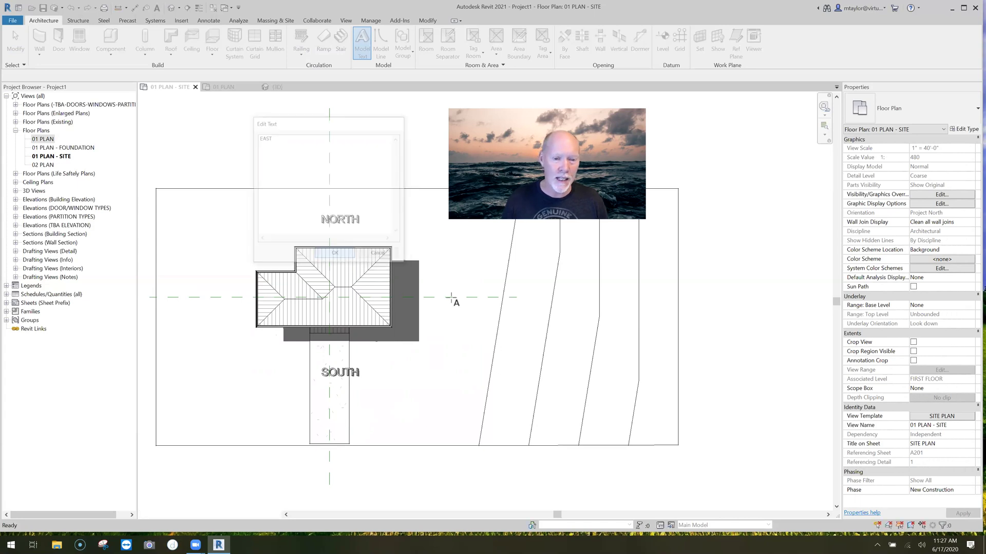
pyautogui.click(440, 301)
# Place WEST model text to the left of the house
pyautogui.click(362, 42)
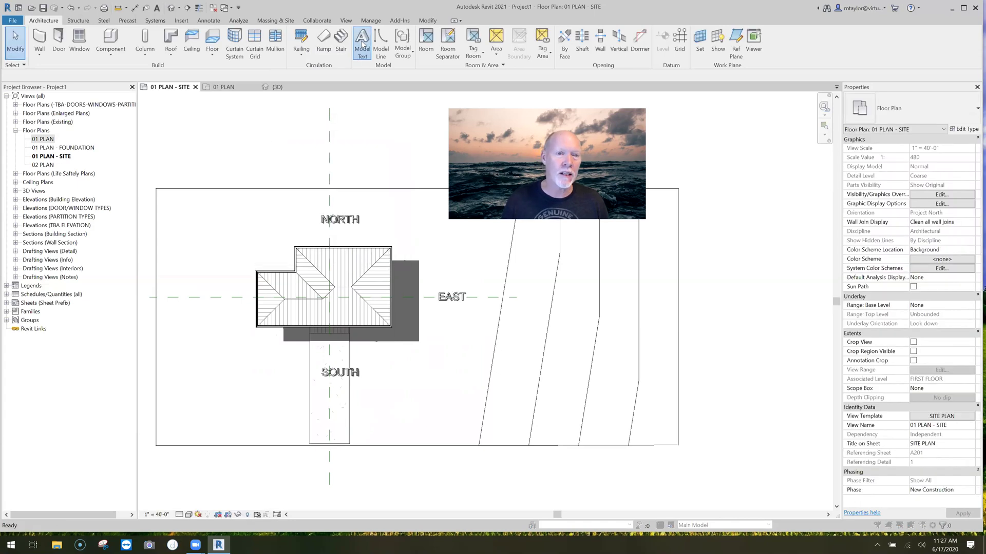
pyautogui.write('WEST')
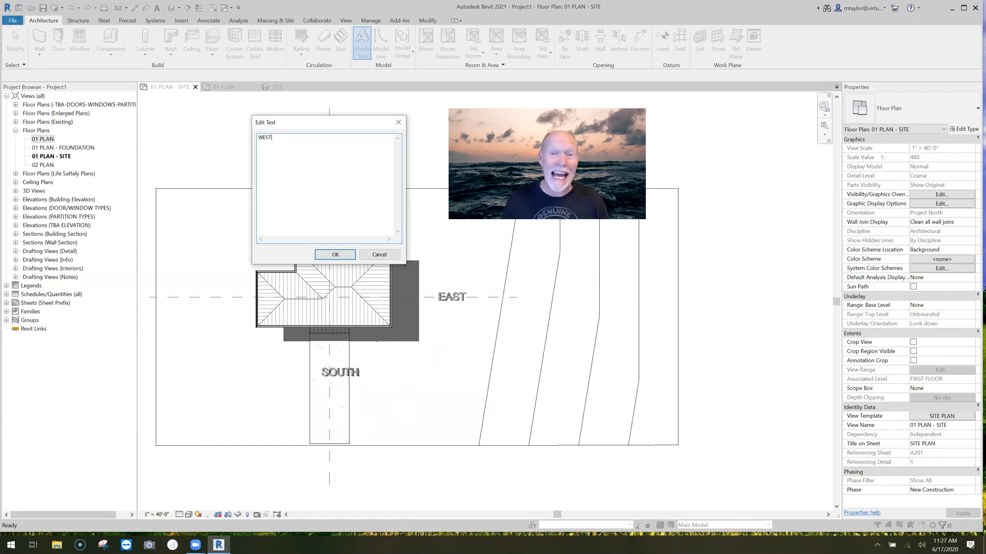
pyautogui.click(334, 255)
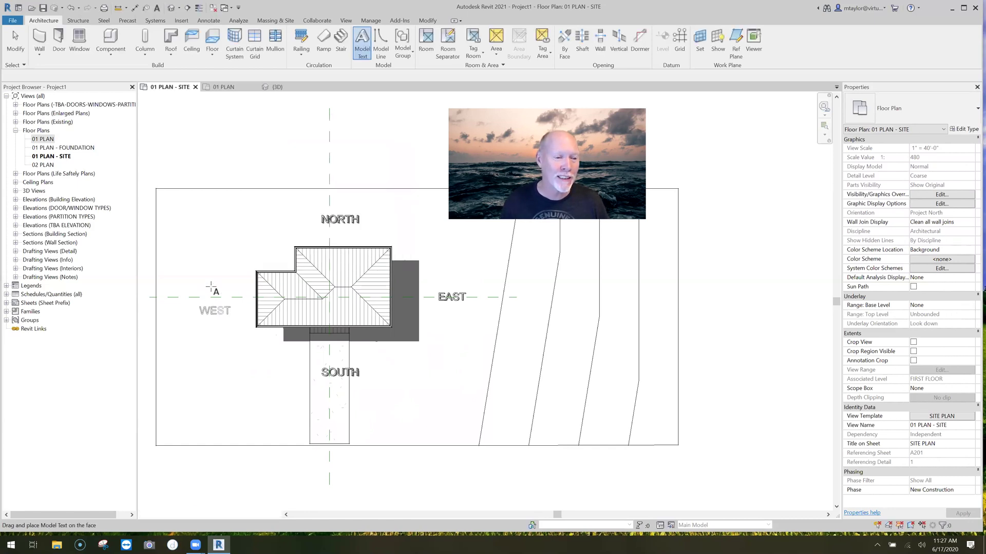
pyautogui.click(212, 286)
pyautogui.press('Escape')
pyautogui.press('Escape')
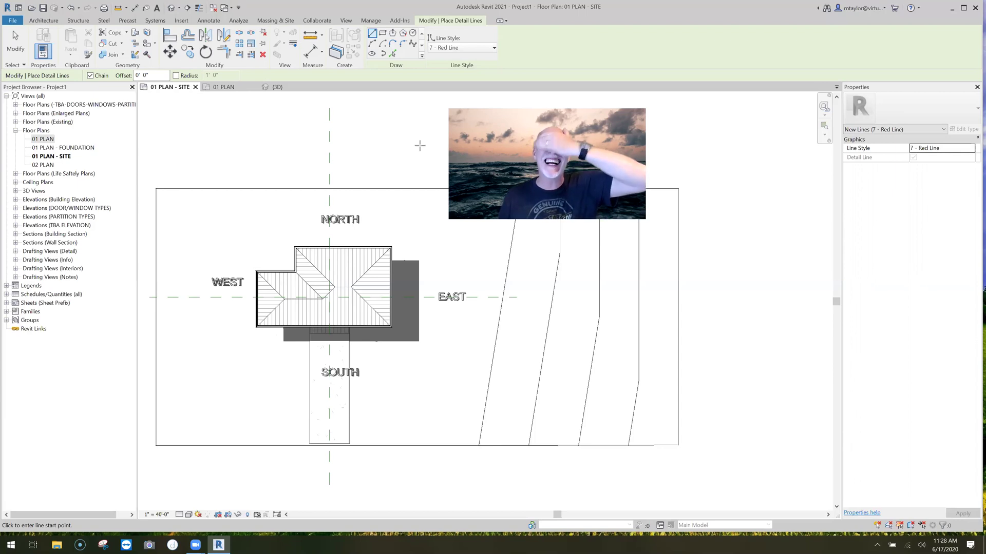
# Draw a horizontal red detail line above the site and pull its left end down to slant it
pyautogui.click(428, 177)
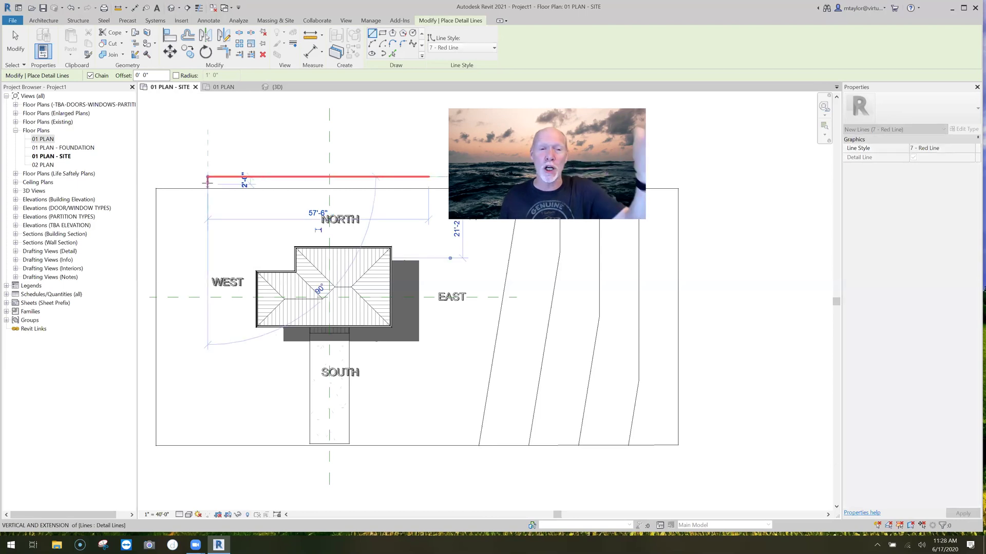
pyautogui.click(208, 177)
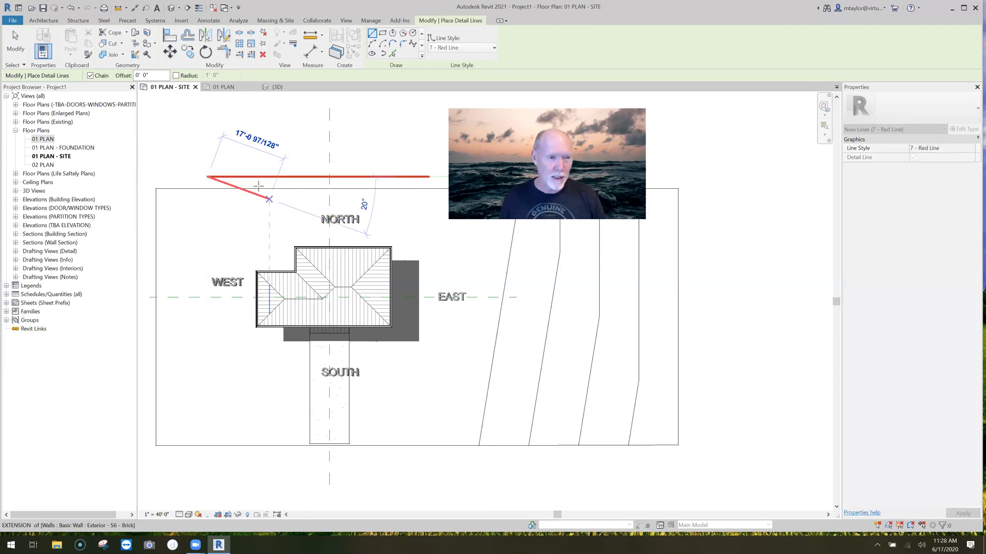
pyautogui.press('Escape')
pyautogui.press('Escape')
pyautogui.click(209, 177)
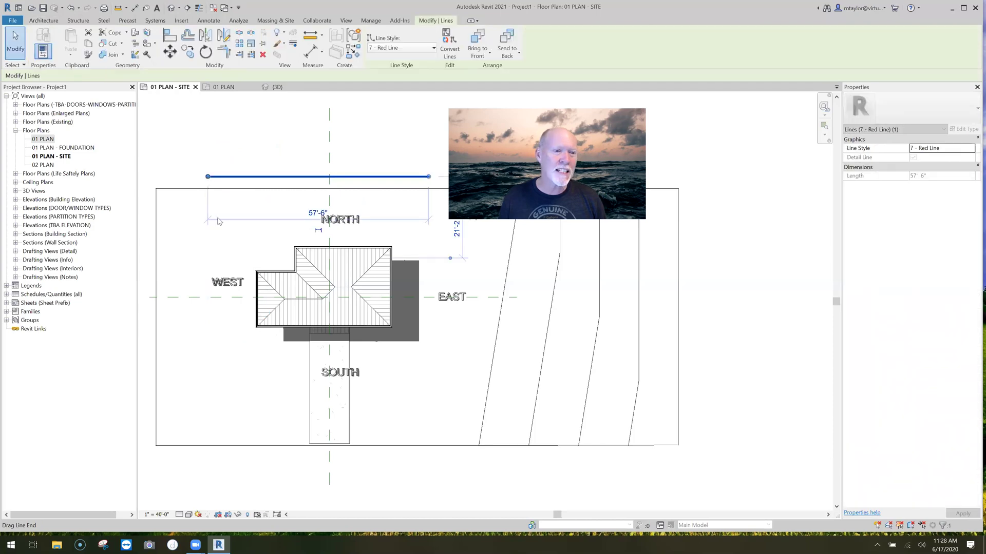
pyautogui.moveTo(218, 220); pyautogui.dragTo(216, 218)
pyautogui.press('Escape')
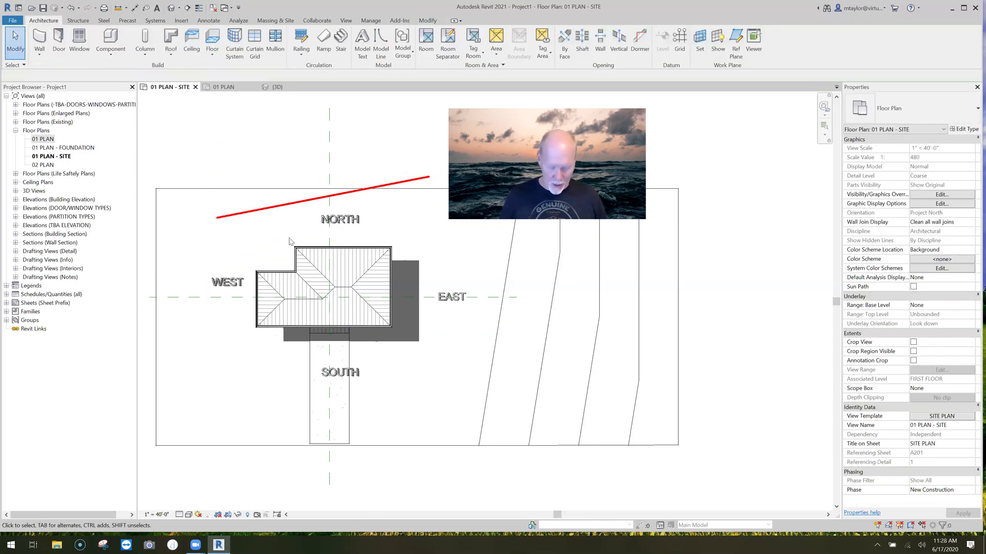
# Draw a short arrowhead stroke up-right from the line's left end with DL
pyautogui.press('d')
pyautogui.press('l')
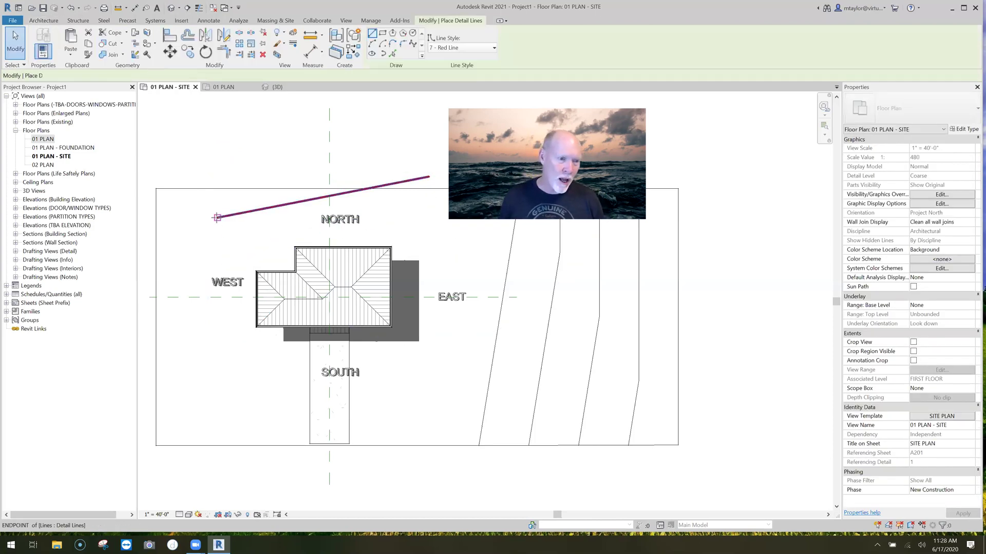
pyautogui.click(217, 218)
pyautogui.click(245, 202)
pyautogui.press('Escape')
pyautogui.press('Escape')
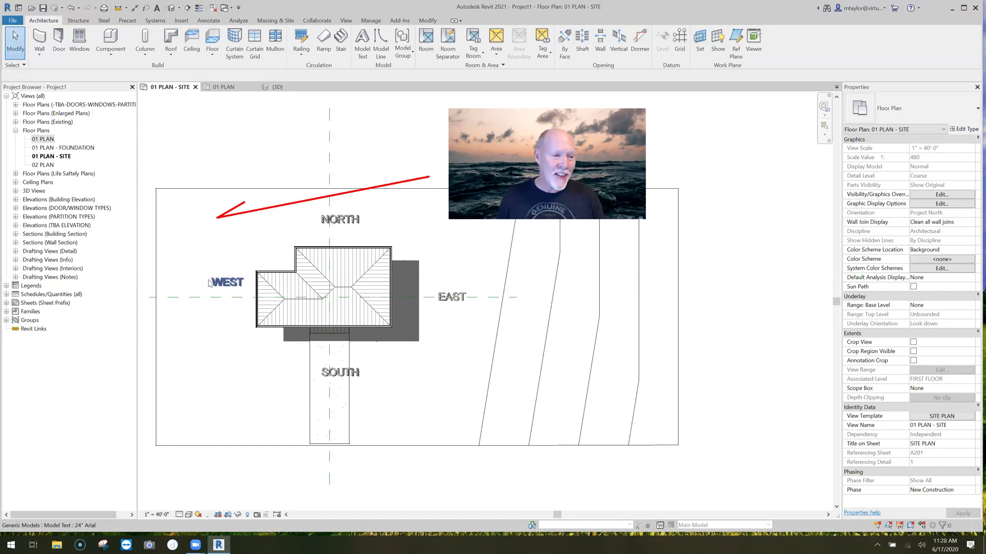
# Move NORTH to the left of the house and SOUTH to its right
pyautogui.click(323, 220)
pyautogui.moveTo(217, 260); pyautogui.dragTo(304, 371)
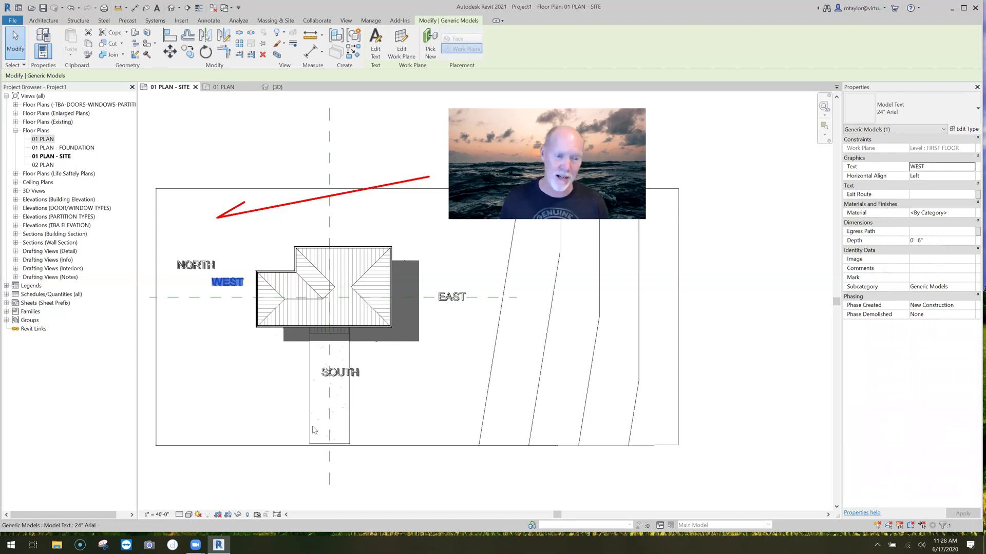
pyautogui.click(356, 373)
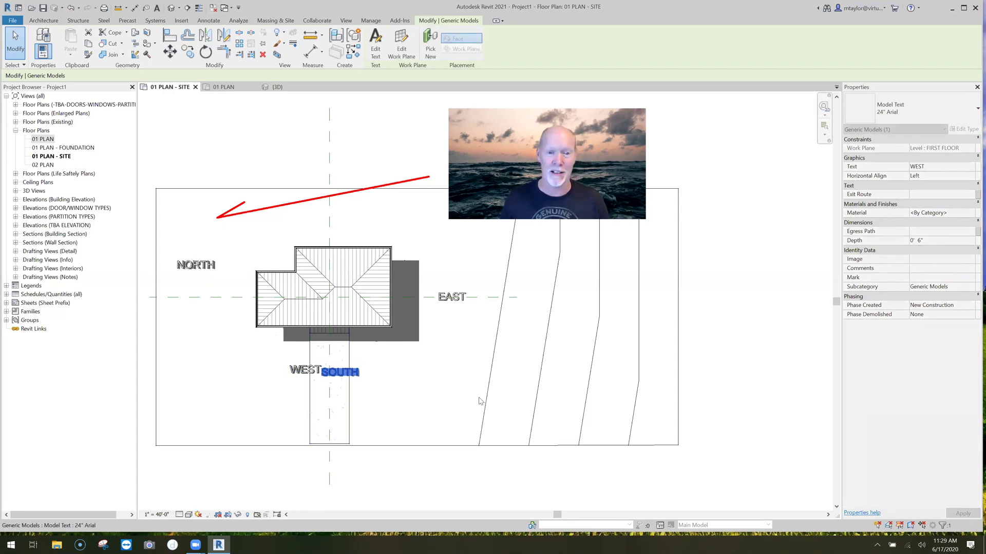
pyautogui.moveTo(480, 401); pyautogui.dragTo(342, 212)
pyautogui.click(452, 296)
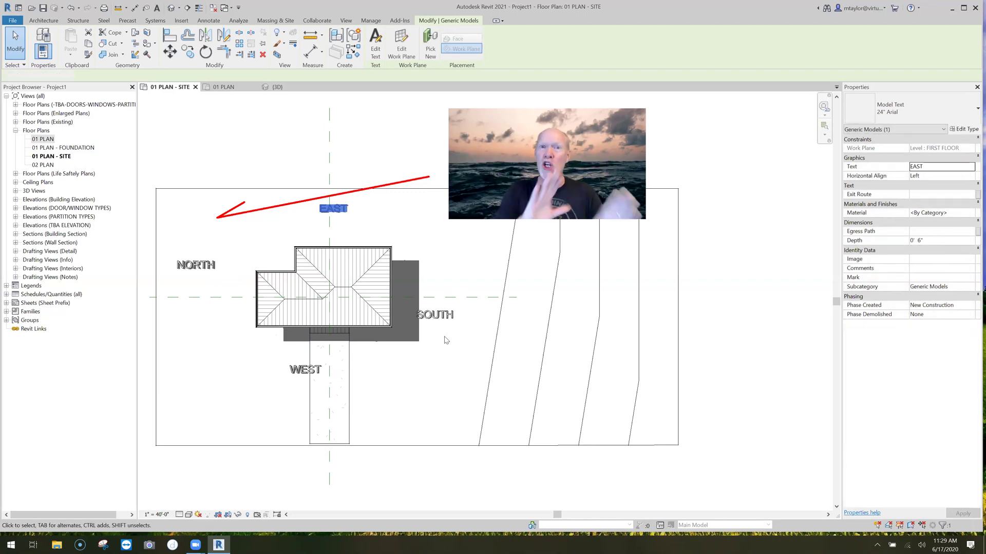
pyautogui.click(445, 341)
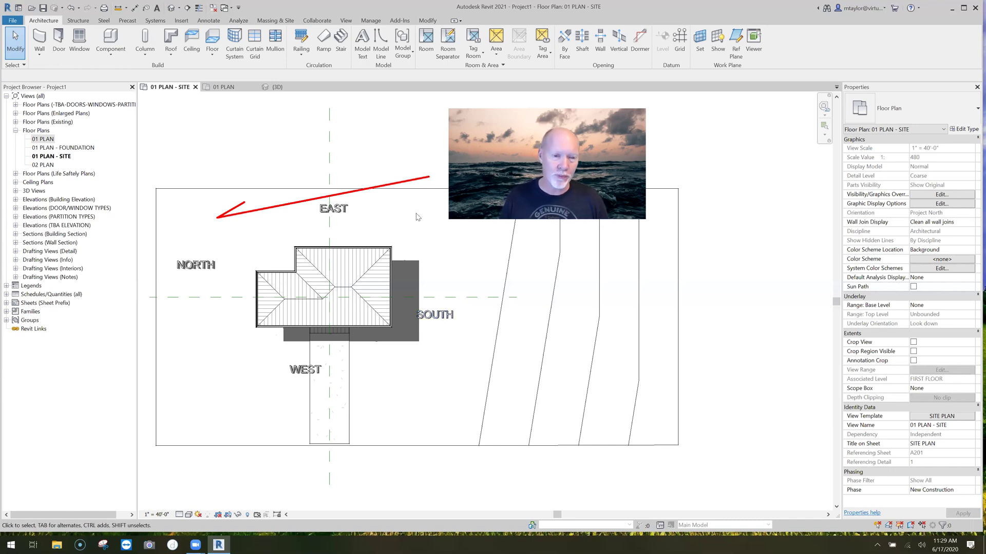
# Try Rotate True North from Manage > Position and close the View Orientation Invalid warning
pyautogui.moveTo(419, 221); pyautogui.dragTo(384, 252, button='middle')
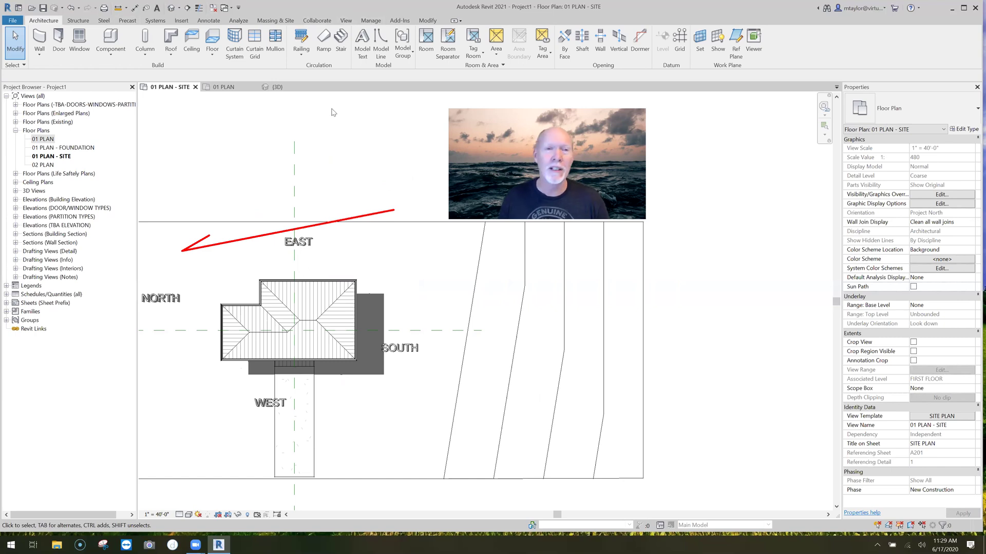
pyautogui.click(369, 22)
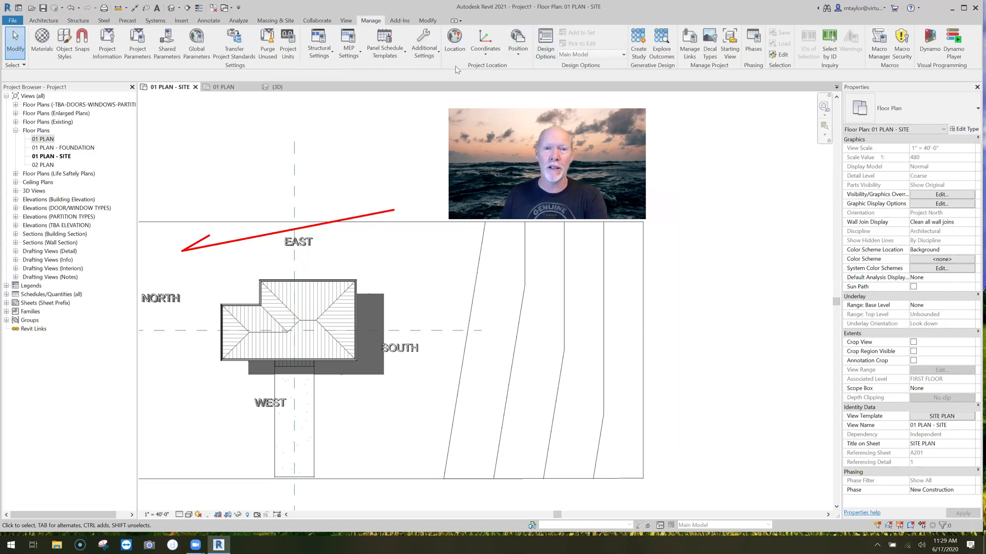
pyautogui.click(520, 45)
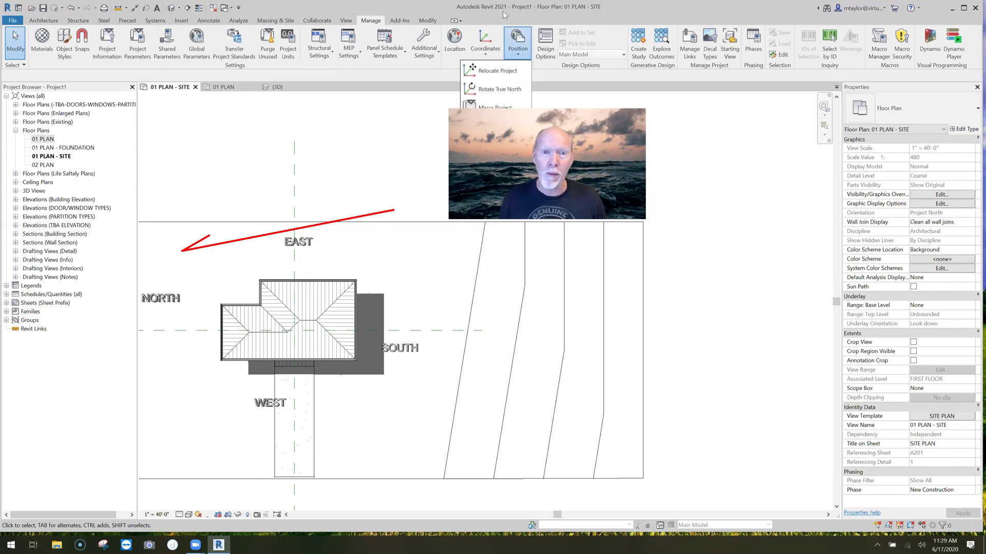
pyautogui.click(511, 91)
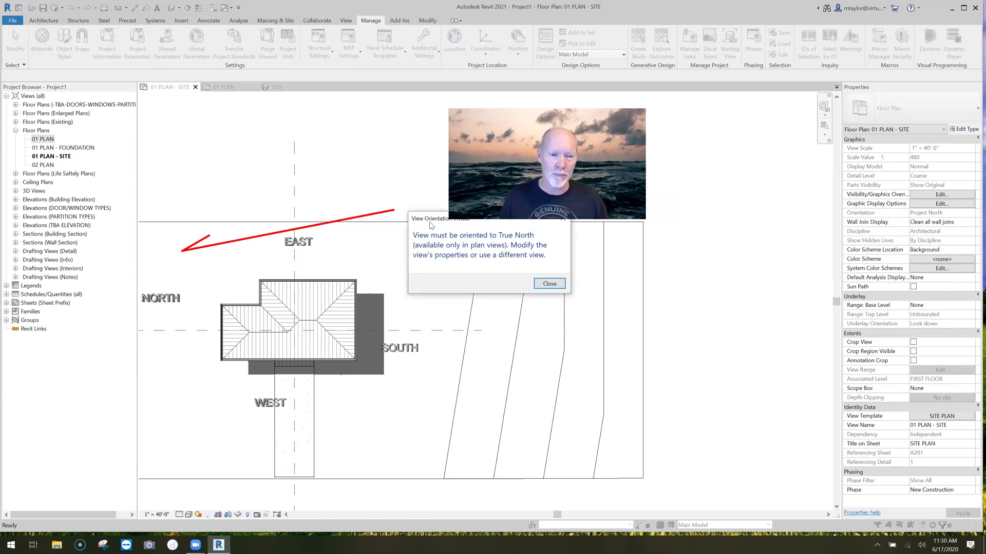
pyautogui.moveTo(430, 225); pyautogui.dragTo(274, 151)
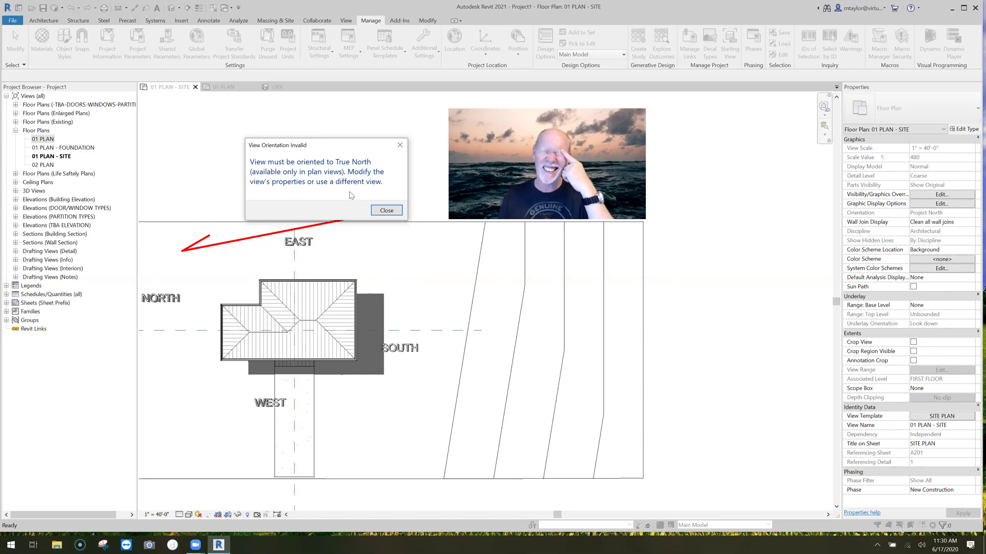
pyautogui.click(397, 211)
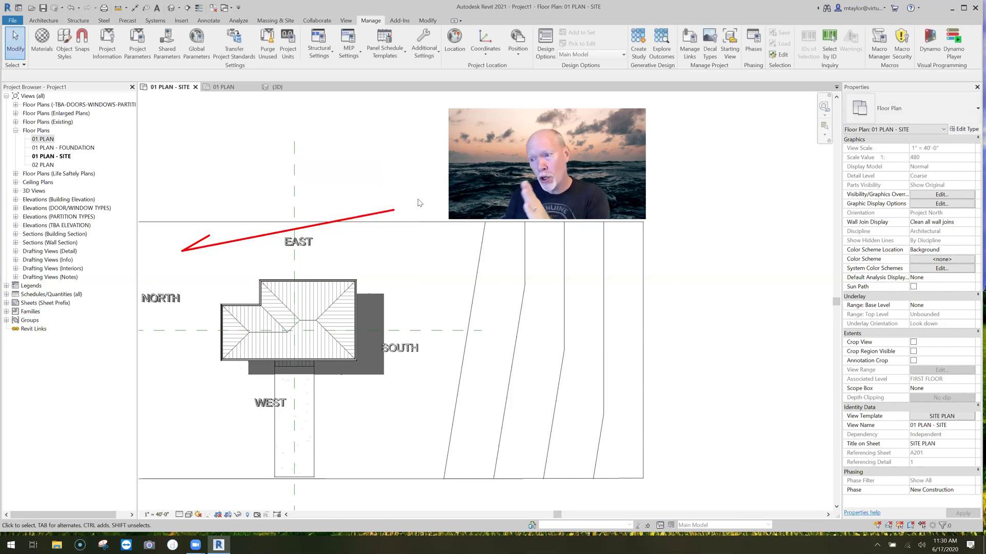
# Set the site plan's View Template to <None>
pyautogui.click(948, 416)
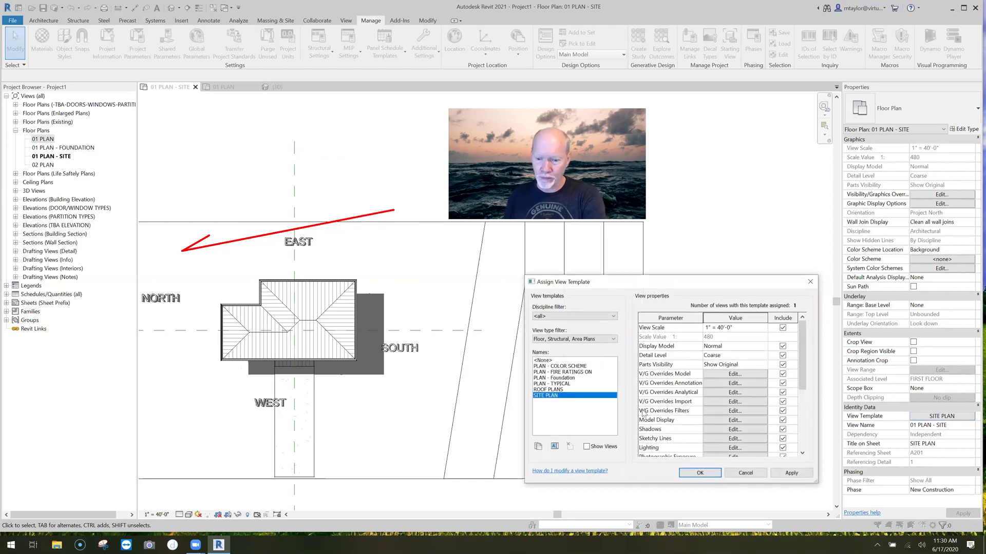
pyautogui.click(543, 360)
pyautogui.click(700, 473)
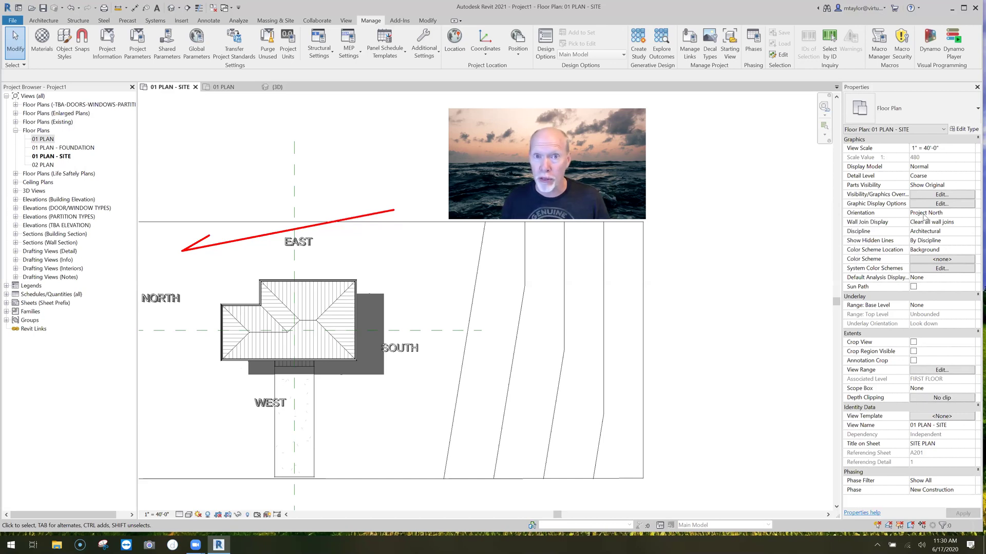
# Change the view's Orientation to True North
pyautogui.click(950, 214)
pyautogui.click(971, 212)
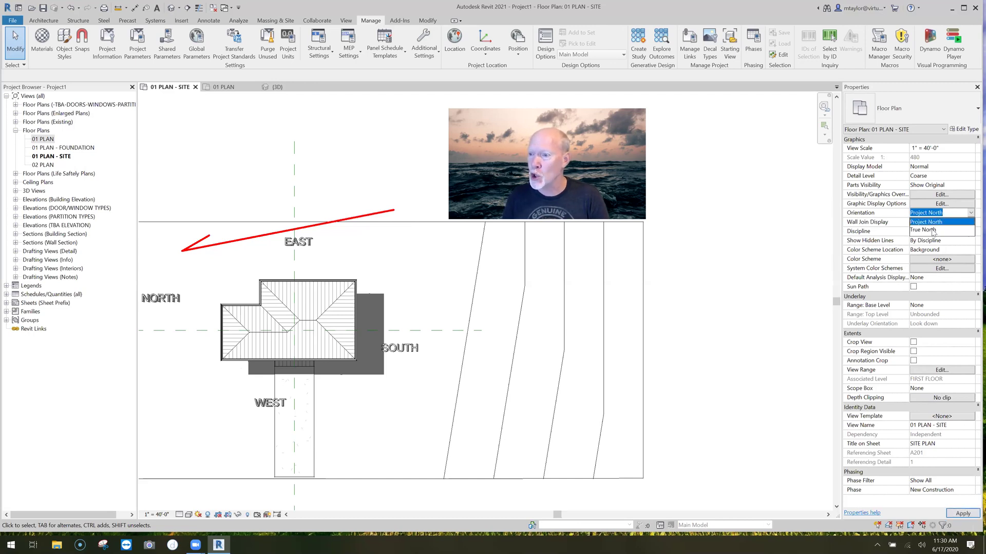
pyautogui.click(935, 232)
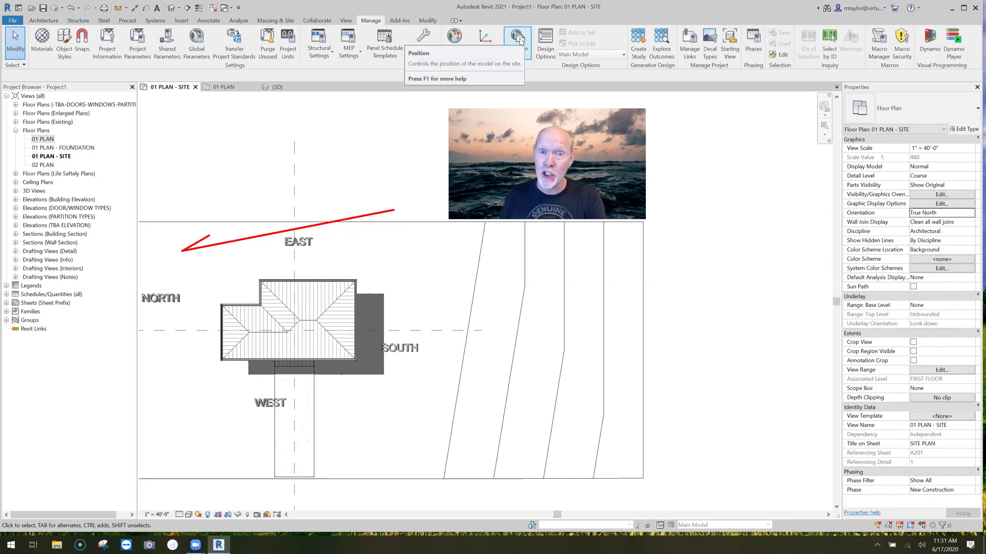
# Rotate True North 101° around the arrow's right end, from along the arrow to straight up
pyautogui.click(515, 50)
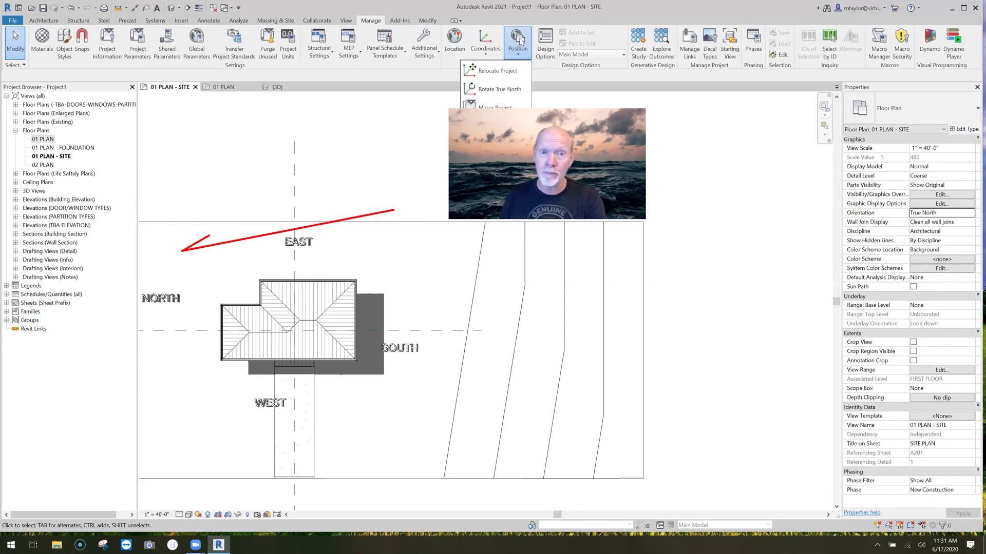
pyautogui.click(500, 89)
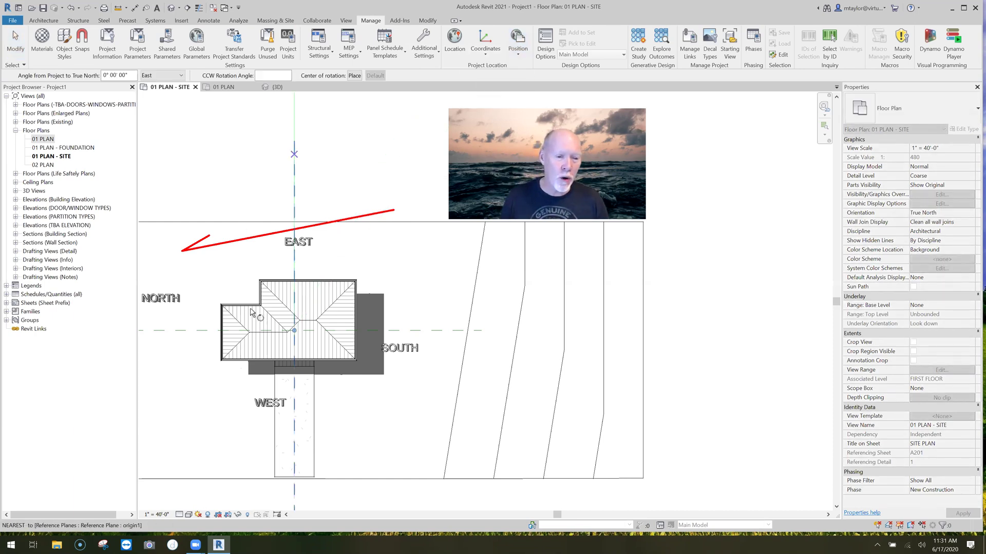
pyautogui.click(305, 245)
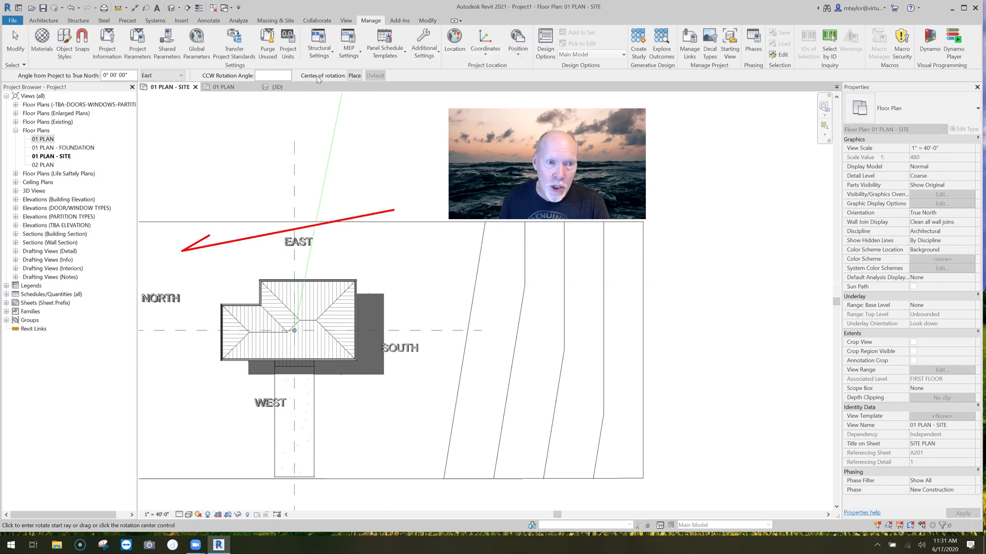
pyautogui.click(355, 76)
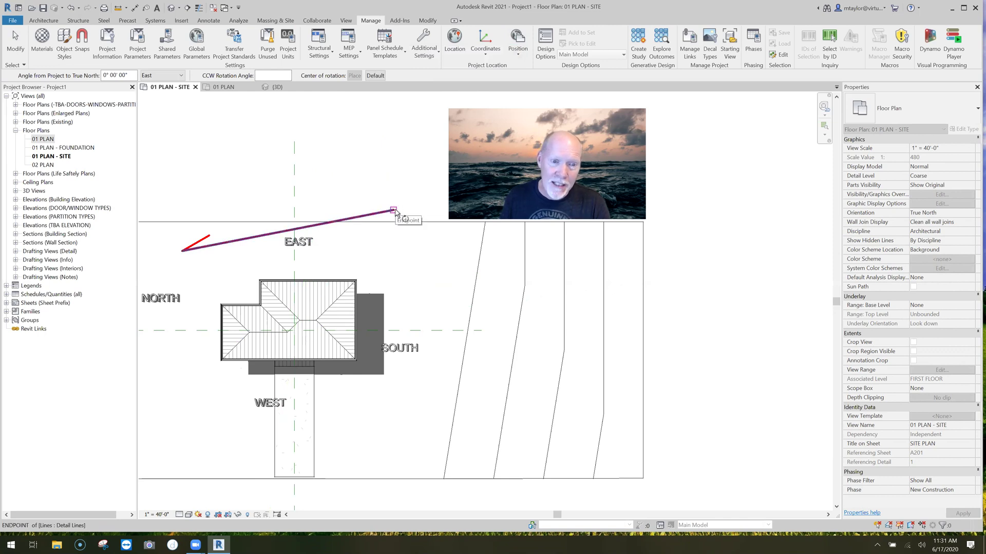
pyautogui.click(394, 209)
pyautogui.click(374, 210)
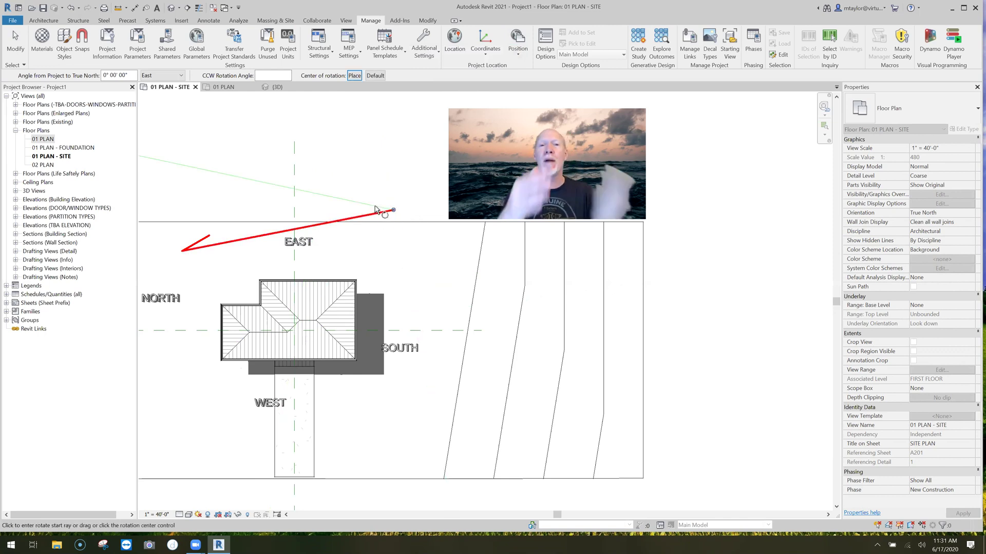
pyautogui.click(241, 240)
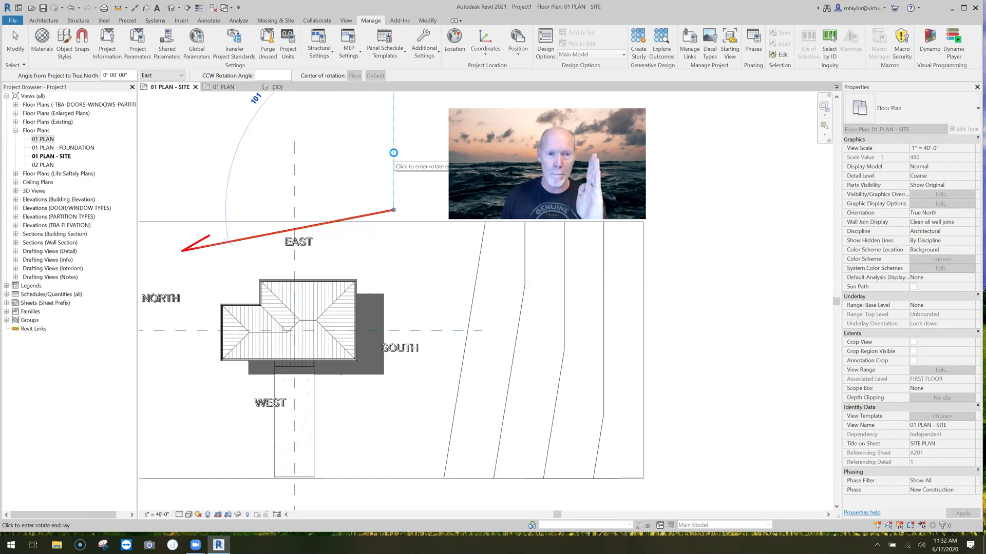
pyautogui.click(393, 154)
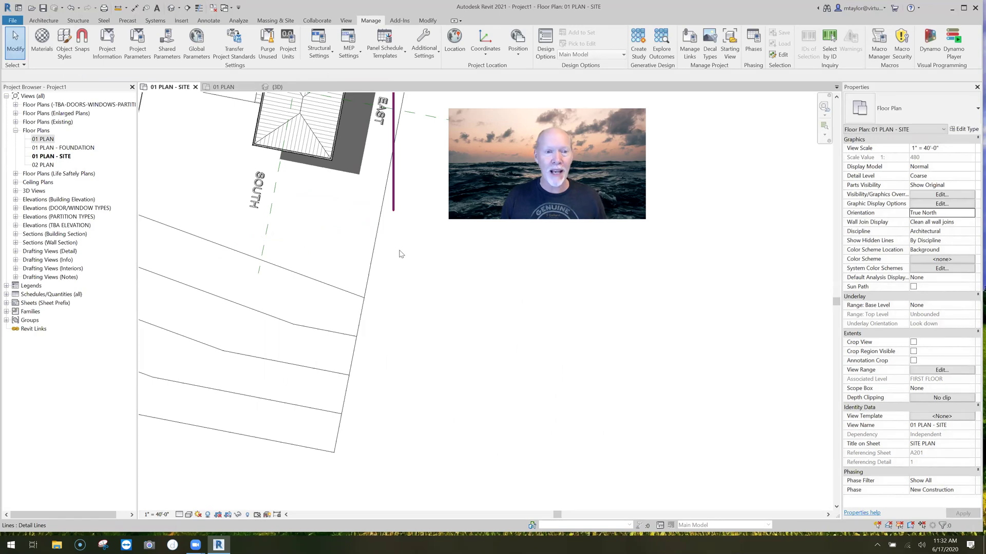
# Zoom out to show the whole rotated site with the arrow pointing up, then open the Orientation list
pyautogui.scroll(-3, 411, 332)
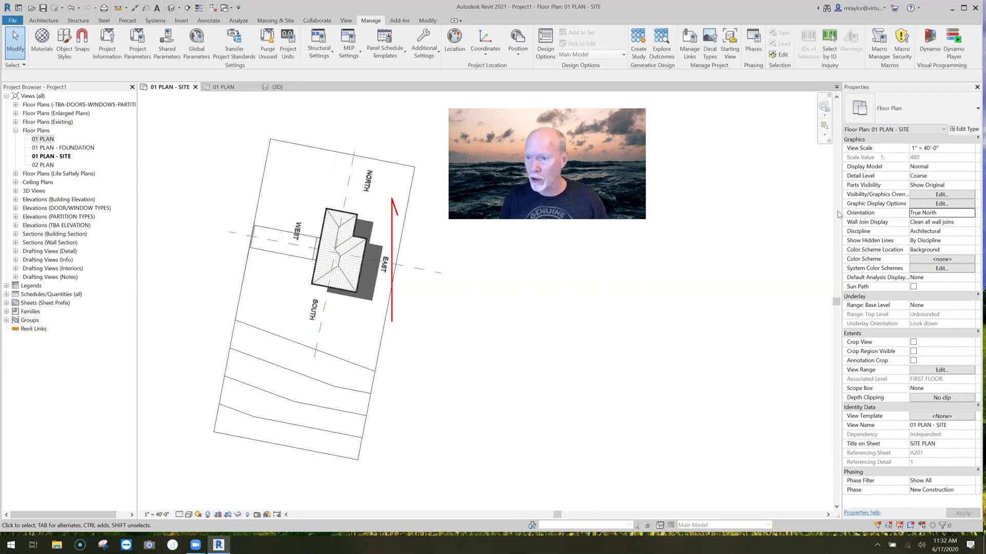
pyautogui.click(949, 213)
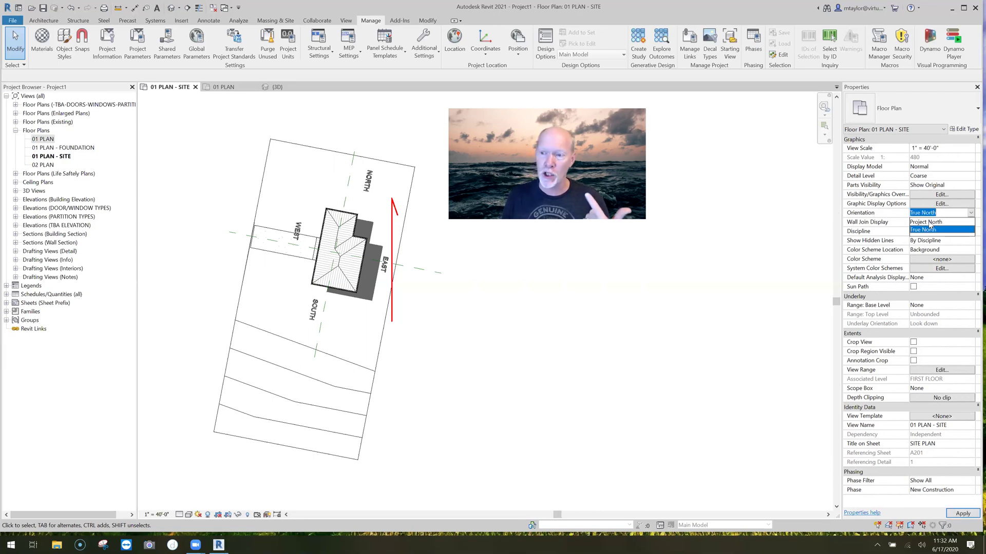
# Set Orientation to Project North, zoom in, and open Graphic Display Options
pyautogui.click(930, 223)
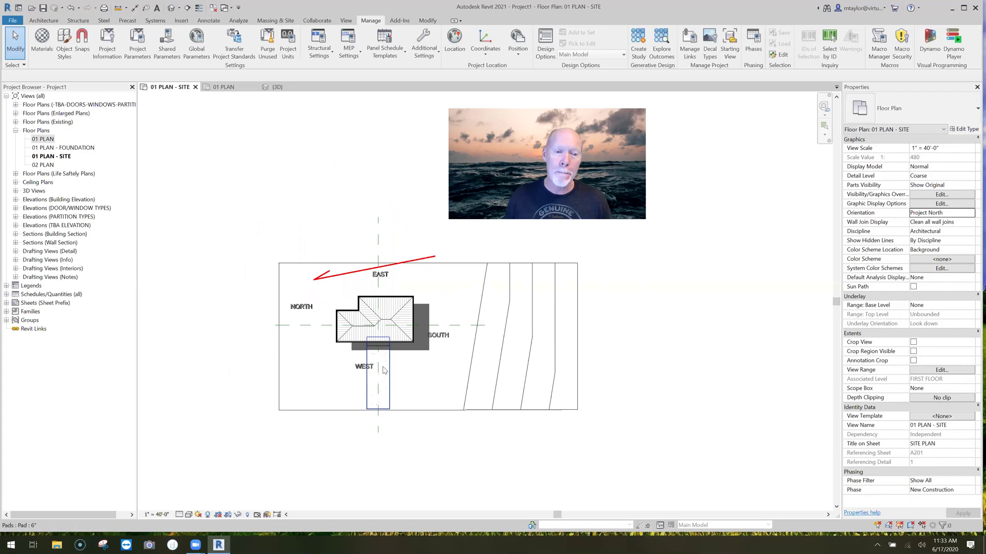
pyautogui.scroll(4, 385, 384)
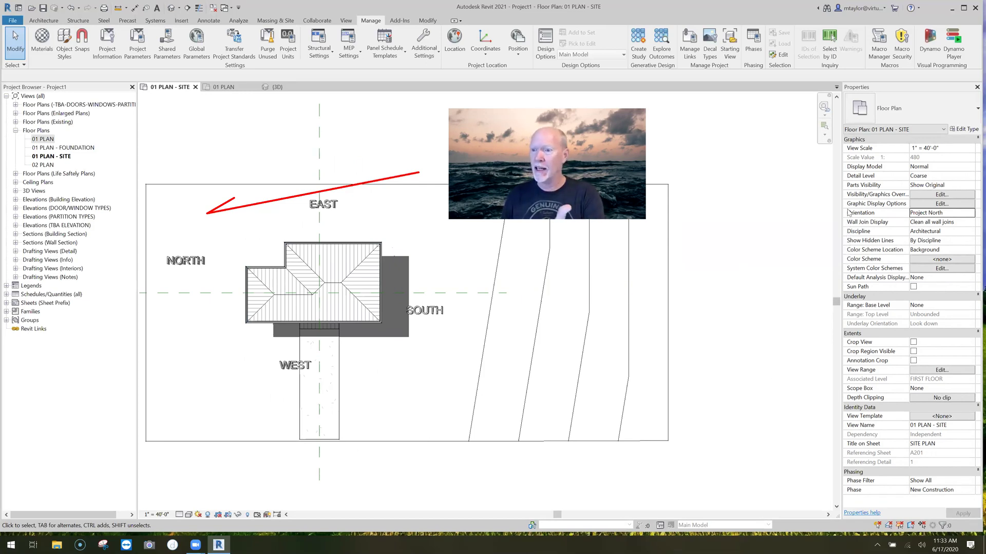
pyautogui.click(939, 204)
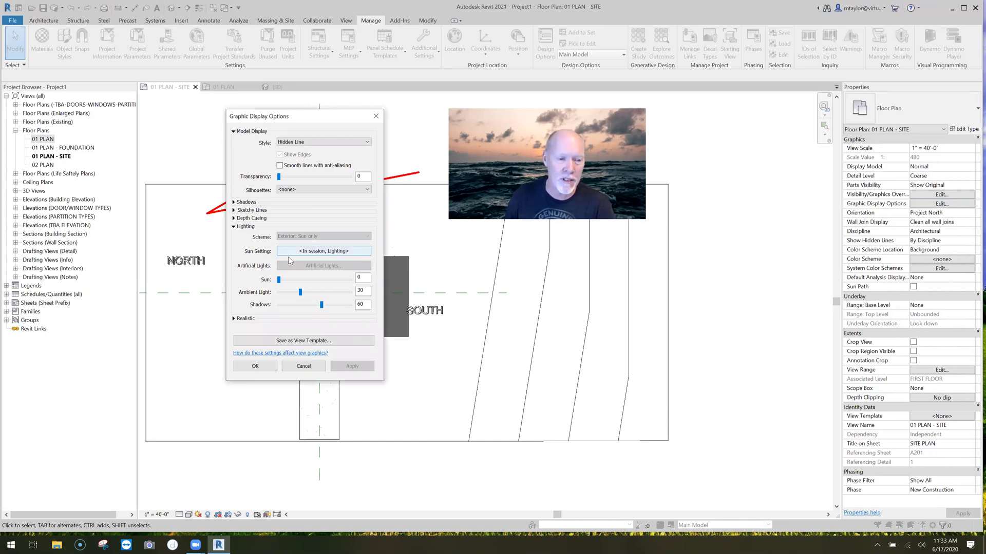
# In Sun Settings, choose the Still solar study and open the project's Location, Weather and Site settings
pyautogui.click(317, 251)
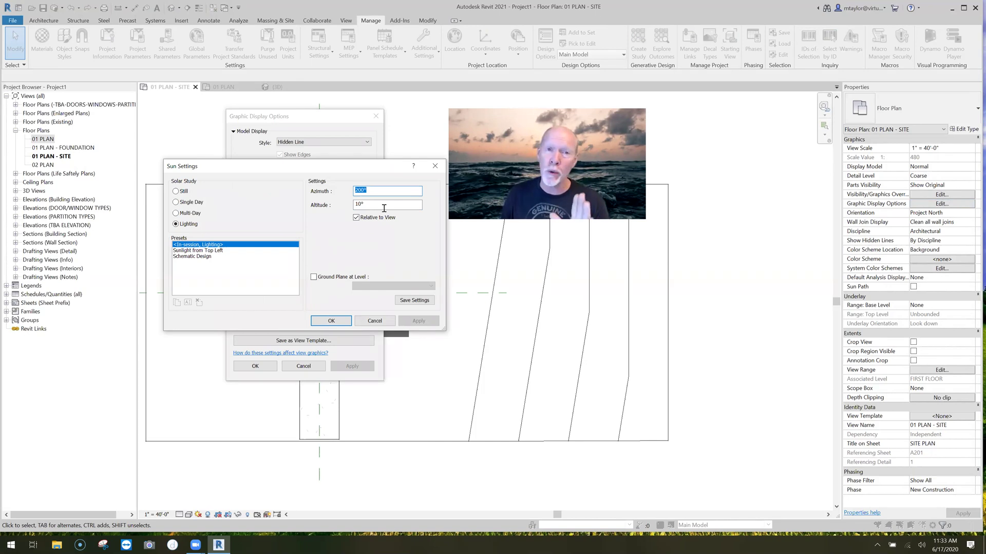
pyautogui.click(176, 192)
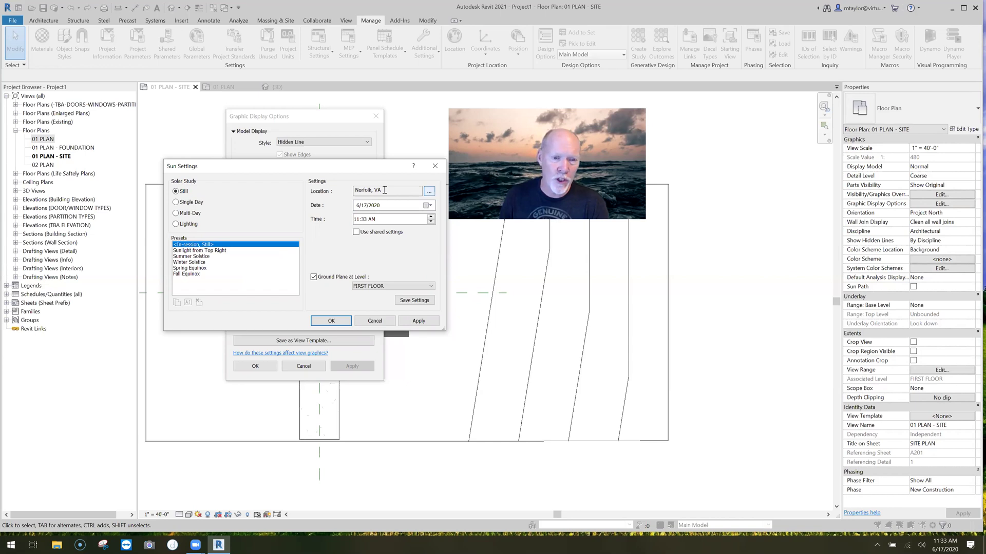
pyautogui.click(430, 192)
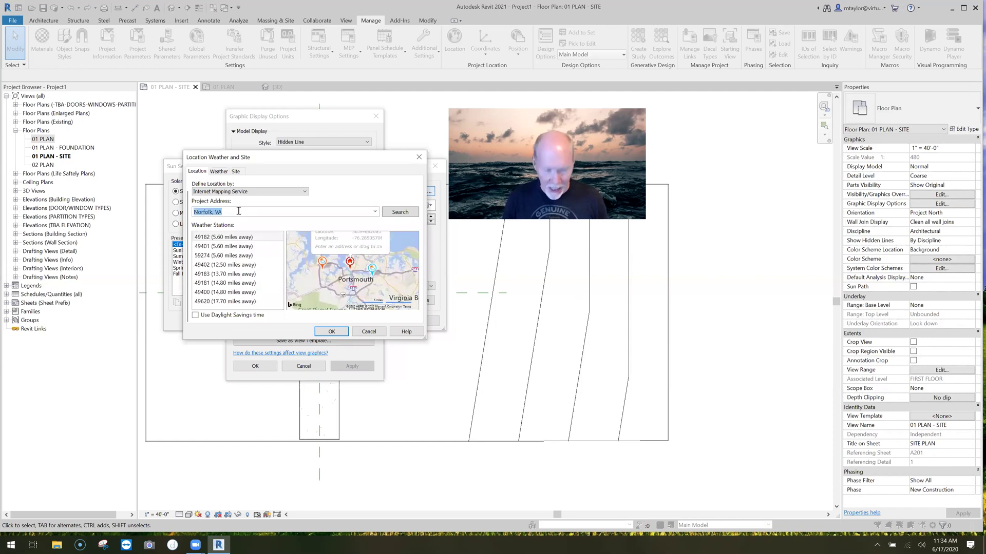
# Search the project address for Boulder and confirm Boulder, CO as the project location
pyautogui.write('Bou')
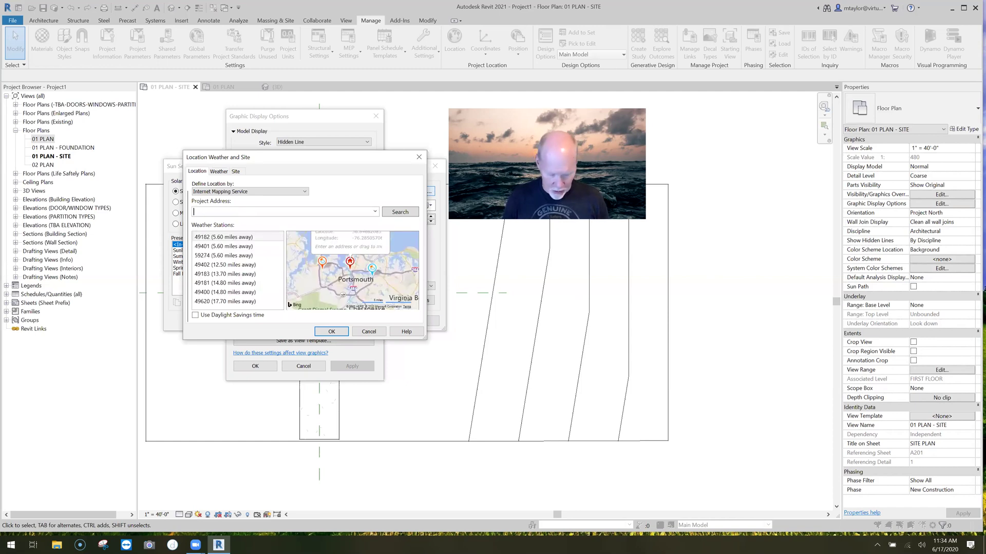
pyautogui.write('Boulder, co')
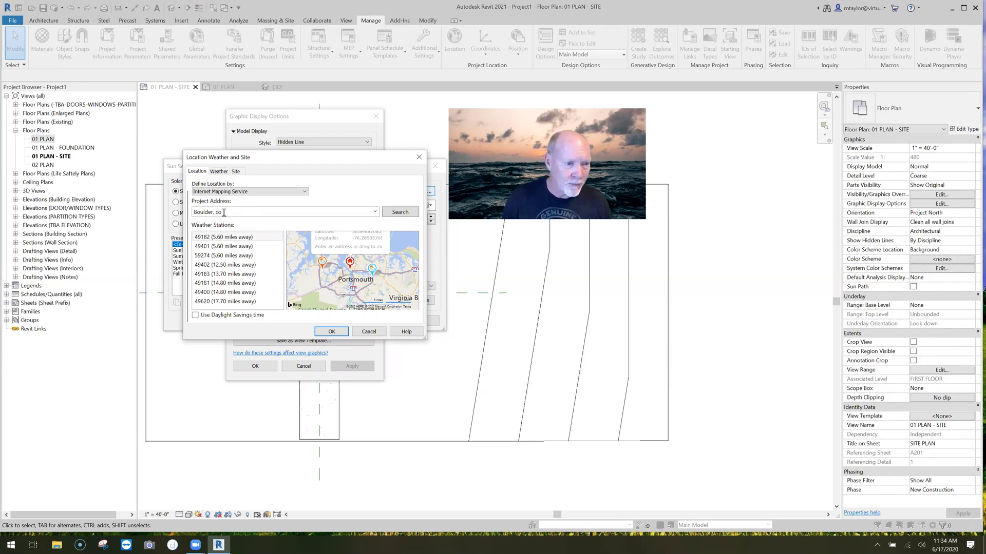
pyautogui.click(390, 215)
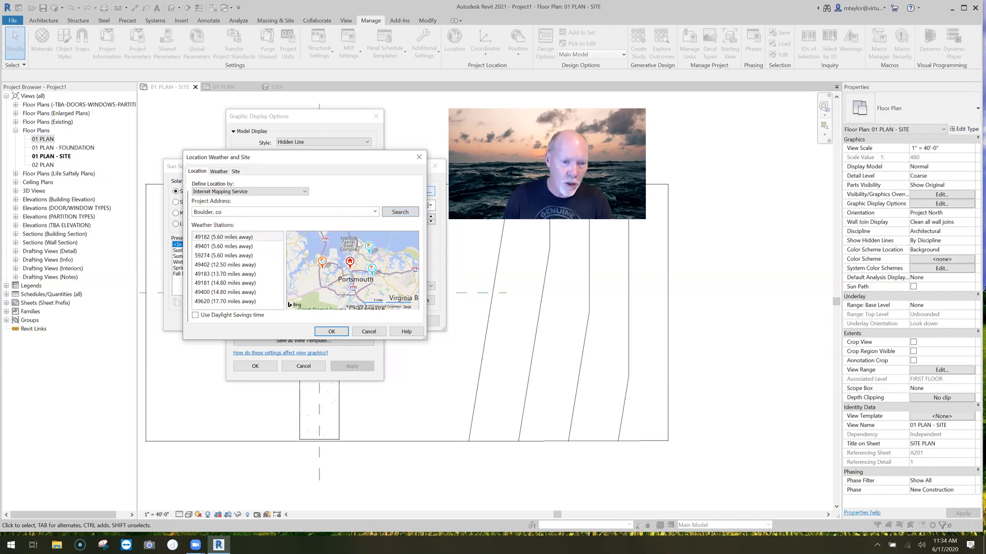
pyautogui.click(258, 213)
pyautogui.click(401, 212)
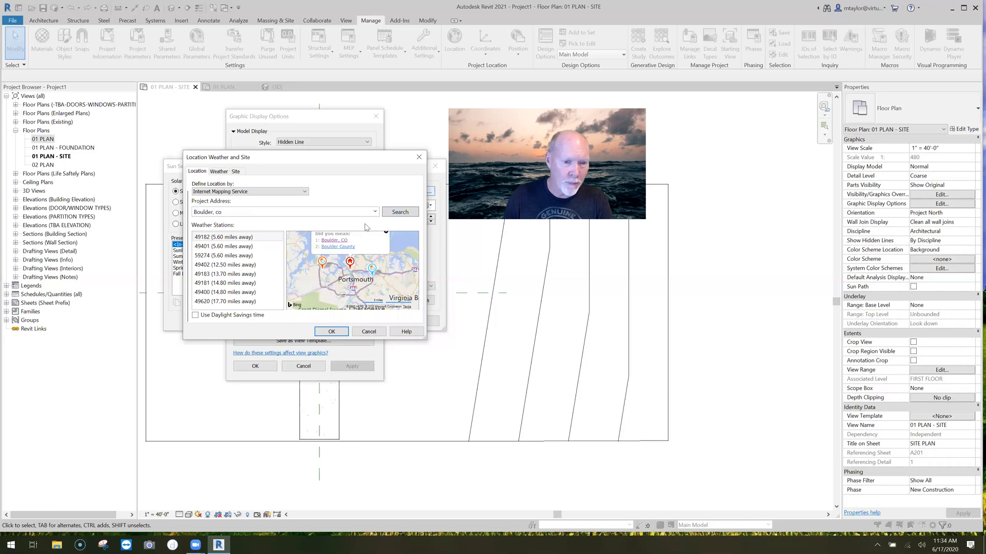
pyautogui.click(342, 241)
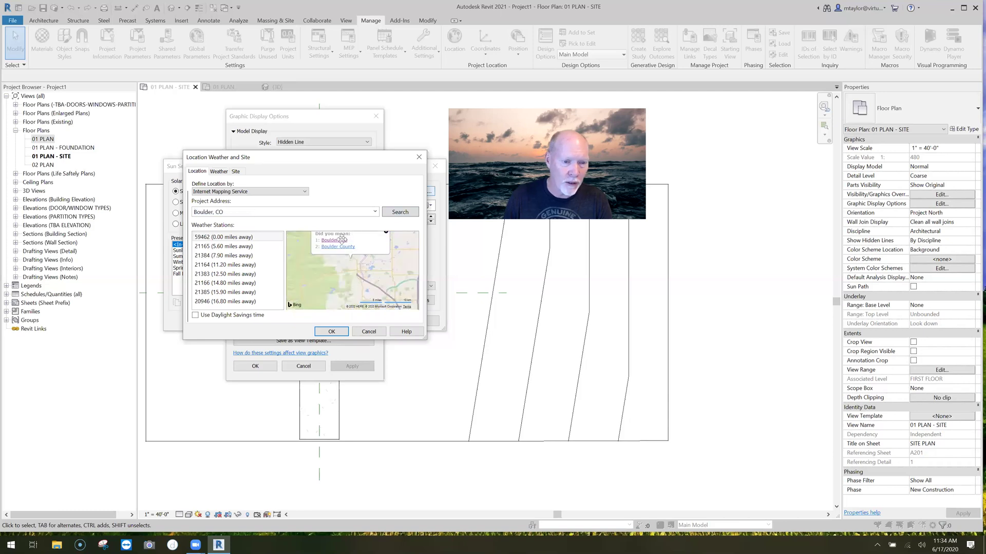
pyautogui.click(331, 331)
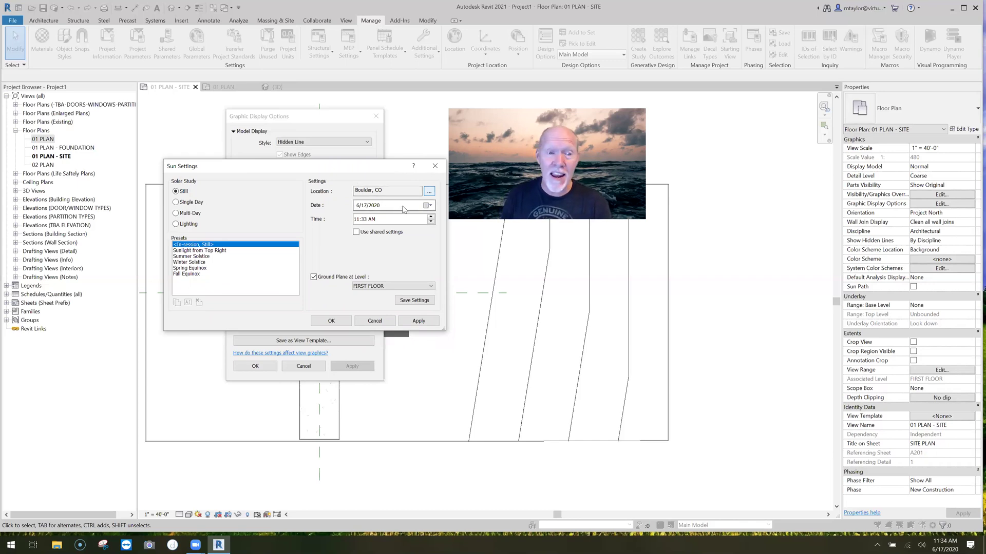
# Advance the sun time to 12:33 PM, apply shadows in the site plan, and switch to {3D}
pyautogui.click(431, 218)
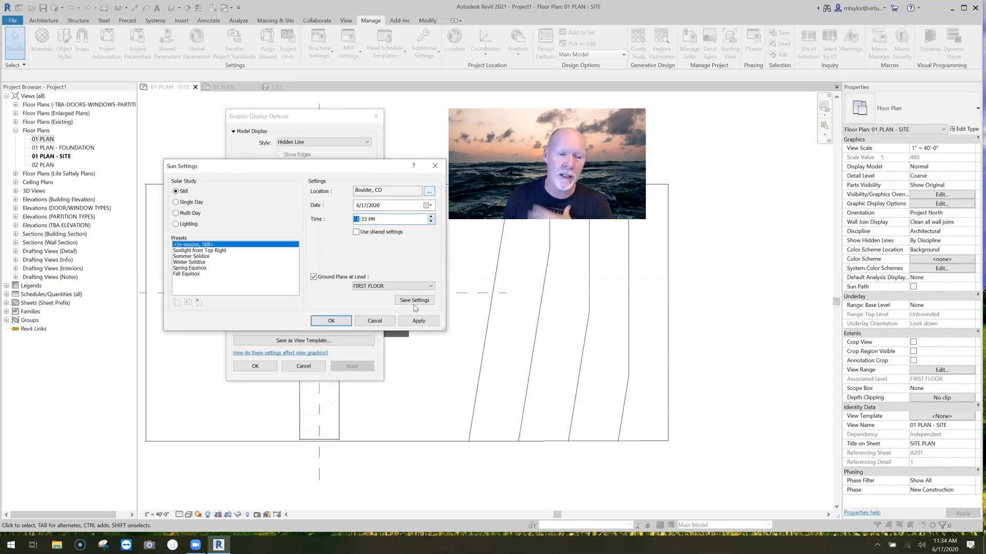
pyautogui.click(332, 320)
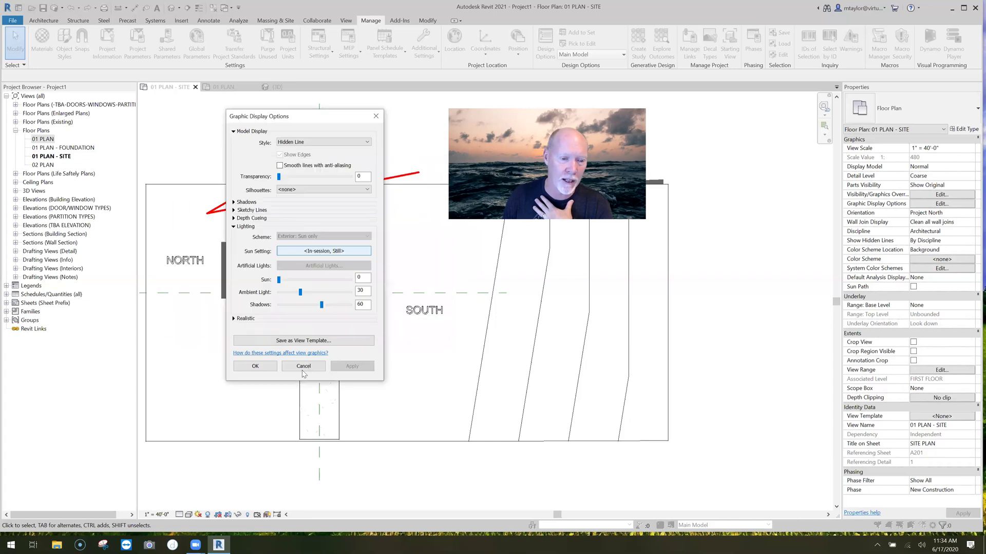
pyautogui.click(265, 369)
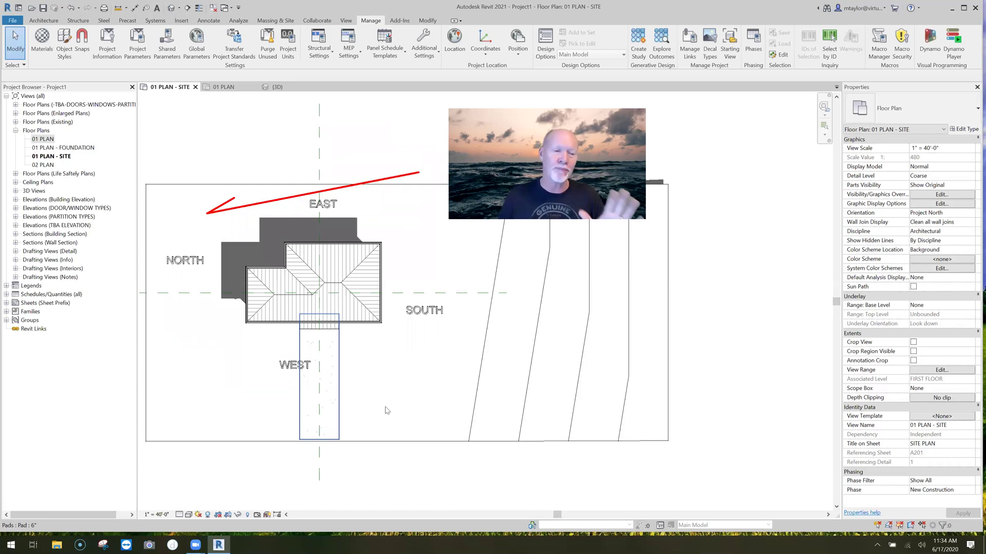
pyautogui.click(277, 88)
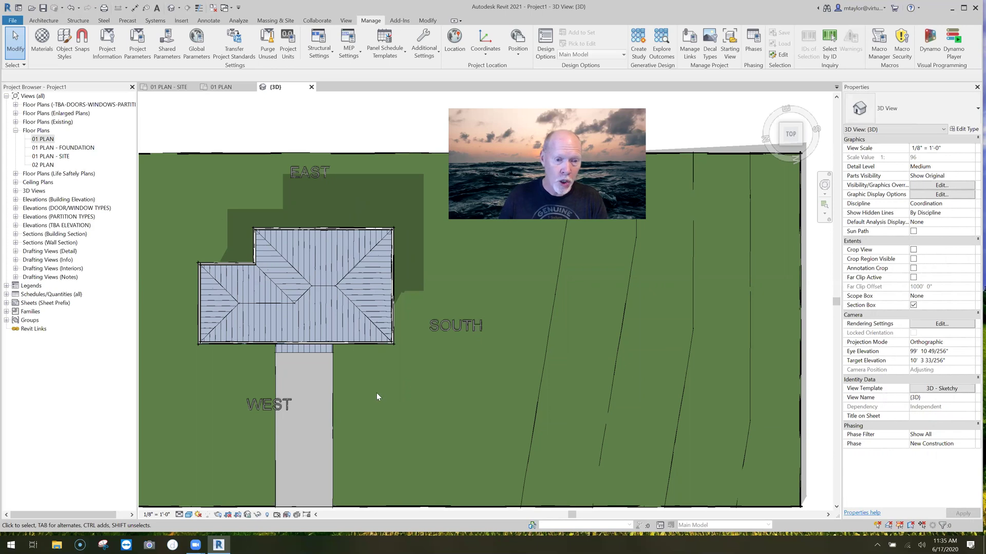
# Set the {3D} view's View Template to <None>, detaching it from 3D - Sketchy
pyautogui.scroll(-3, 378, 397)
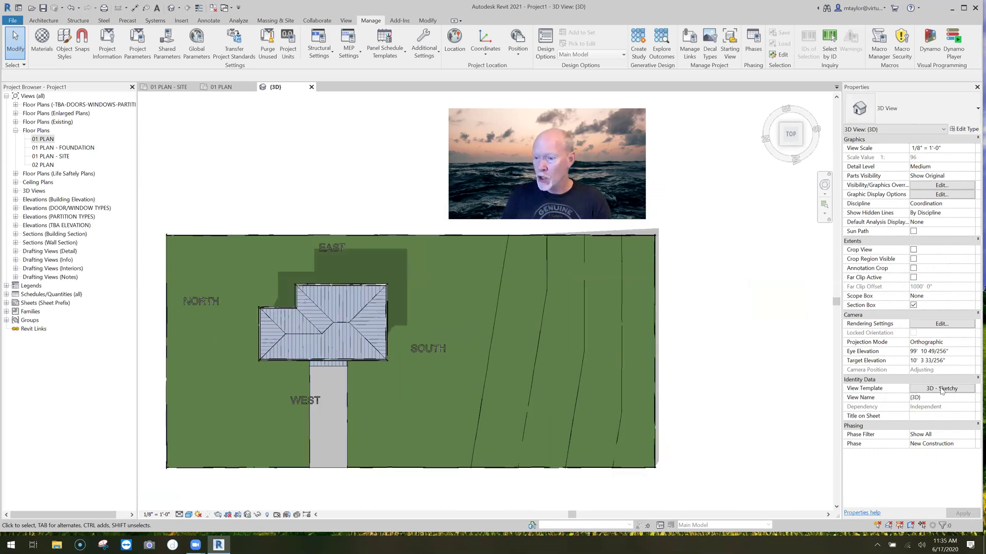
pyautogui.click(942, 392)
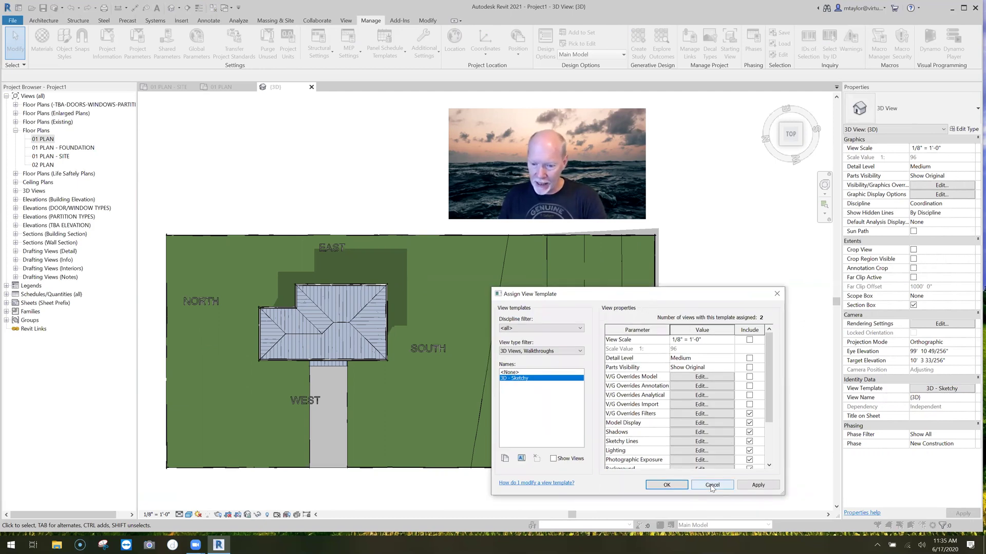
pyautogui.scroll(-2, 772, 389)
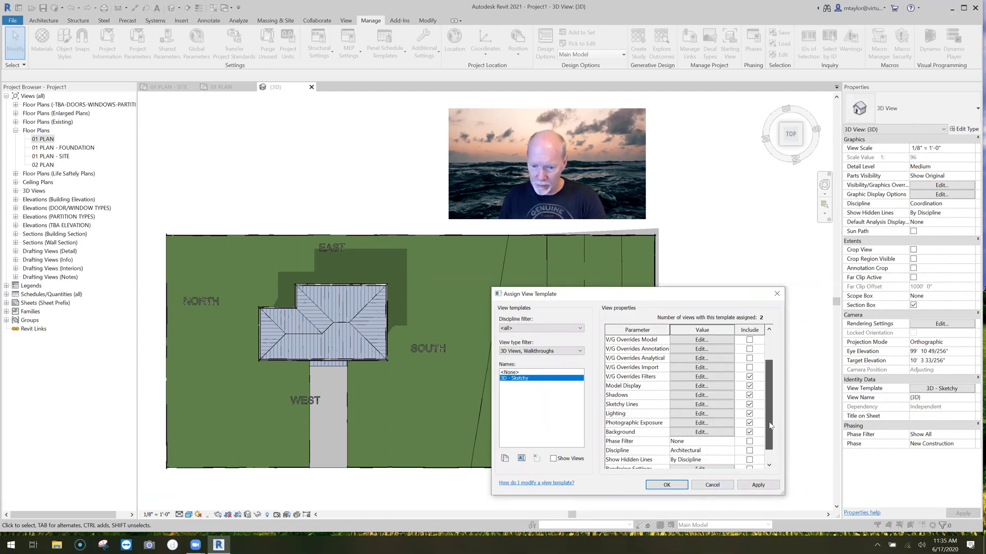
pyautogui.scroll(2, 773, 389)
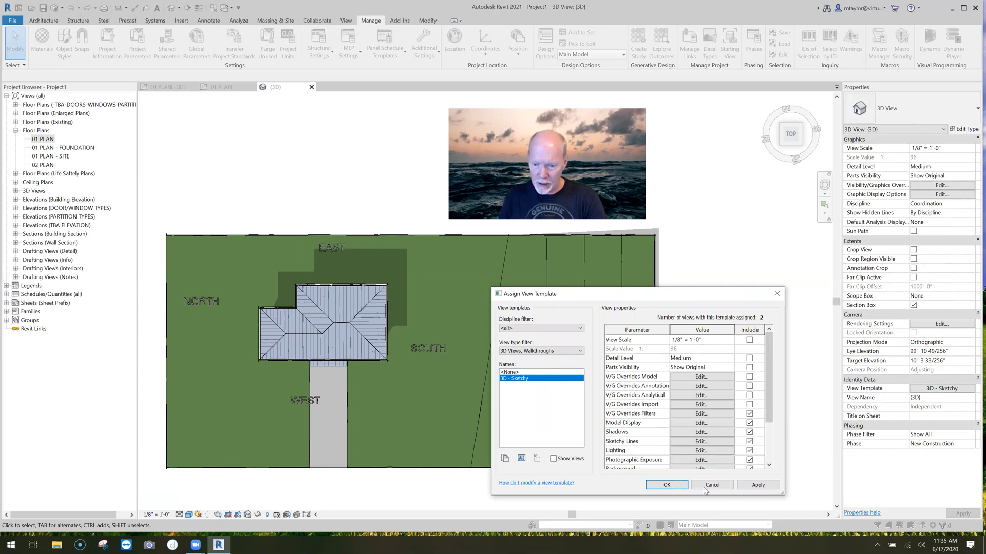
pyautogui.press('Return')
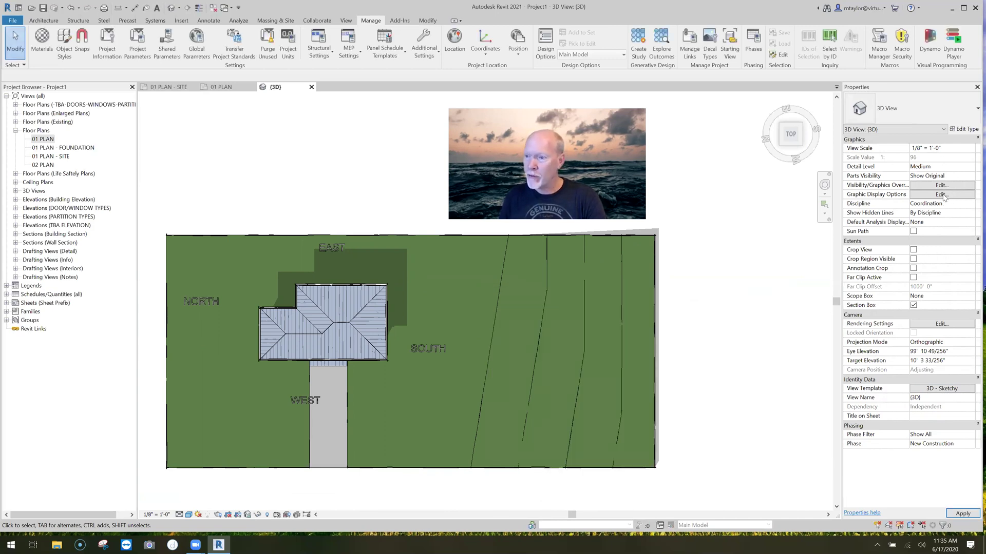
pyautogui.click(942, 195)
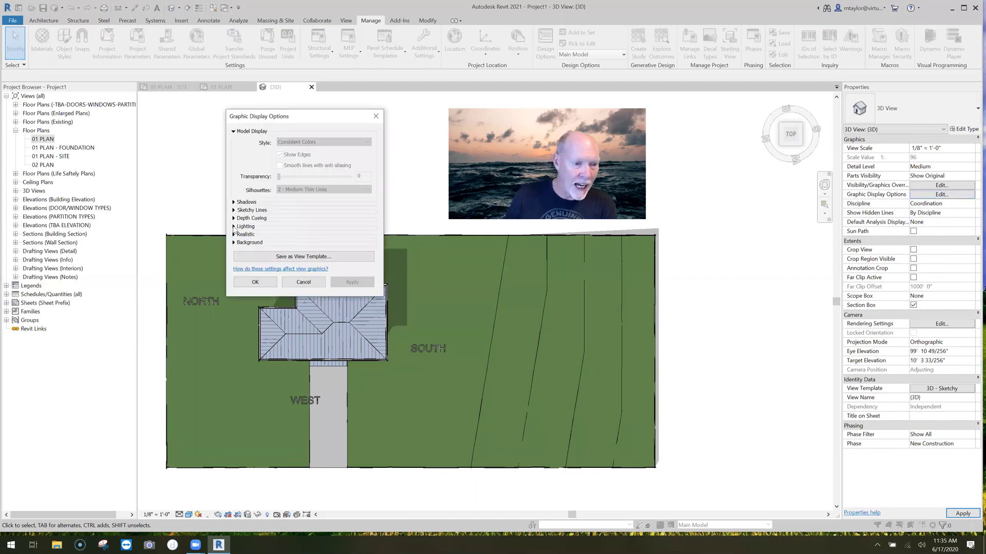
pyautogui.click(234, 227)
pyautogui.click(315, 368)
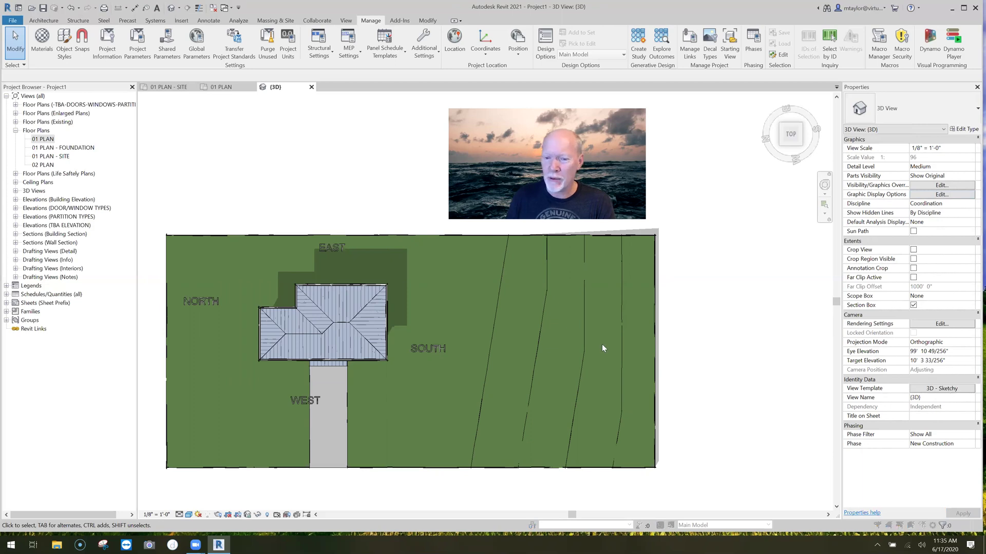
pyautogui.click(516, 372)
pyautogui.click(667, 485)
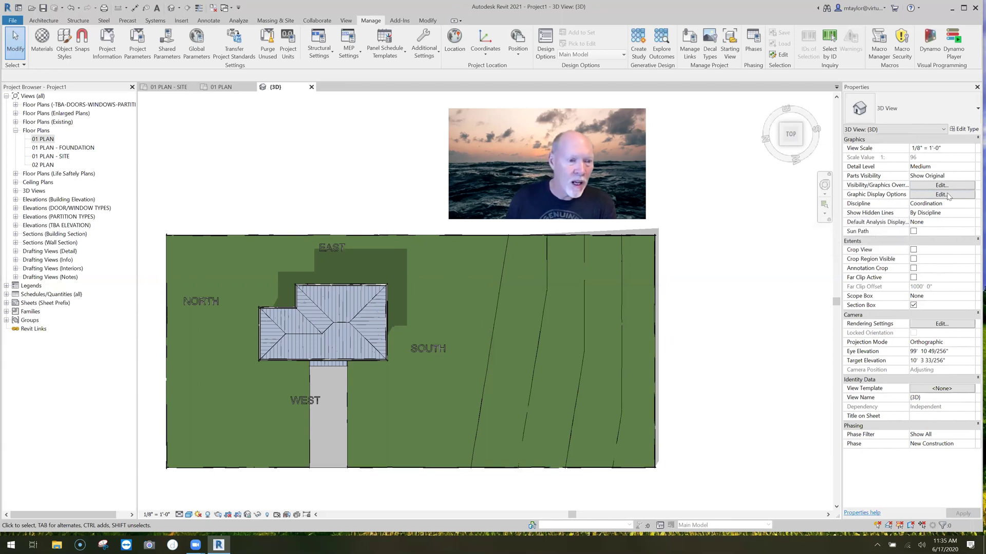
# Set a Still sun in the {3D} view's Graphic Display Options so the house casts shadows
pyautogui.click(234, 228)
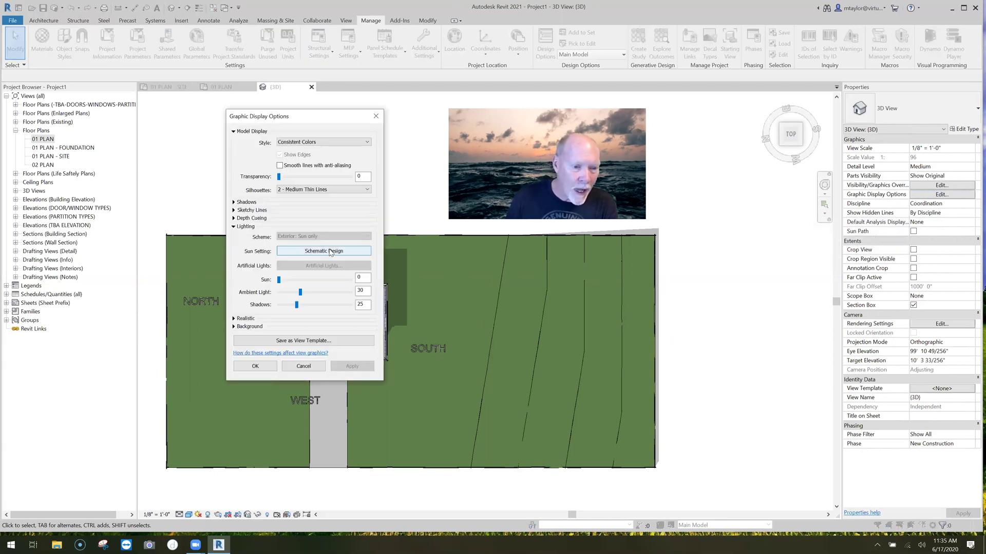
pyautogui.click(339, 251)
pyautogui.click(176, 192)
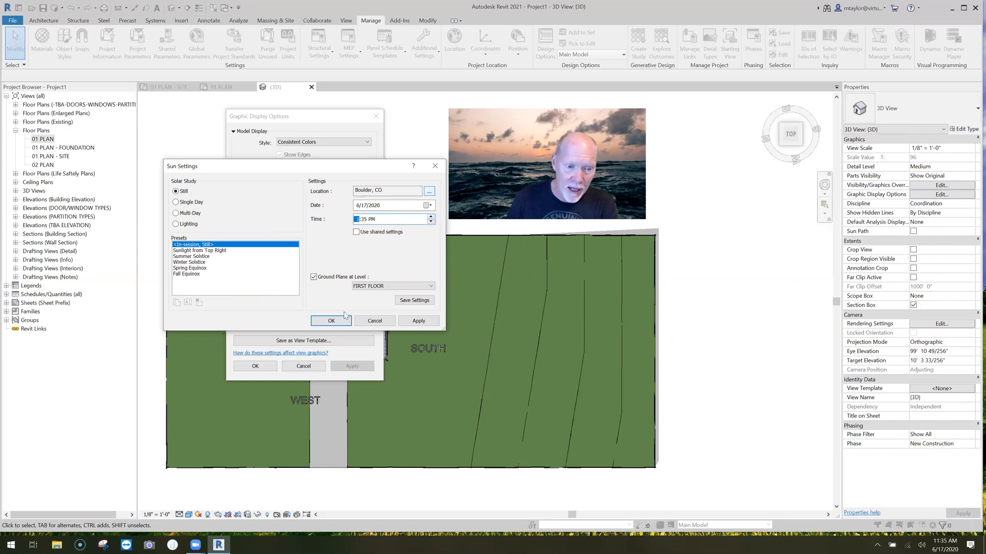
pyautogui.click(343, 320)
pyautogui.click(256, 366)
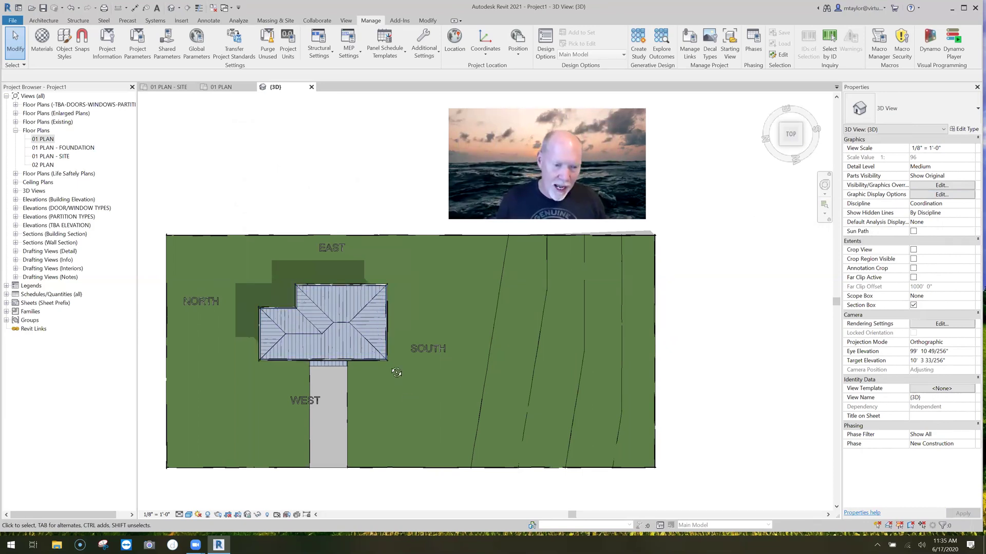
# Orbit the 3D view from isometric to the back and entrance sides to inspect the shadows
pyautogui.keyDown('shift'); pyautogui.moveTo(396, 373); pyautogui.dragTo(297, 303, button='middle'); pyautogui.keyUp('shift')
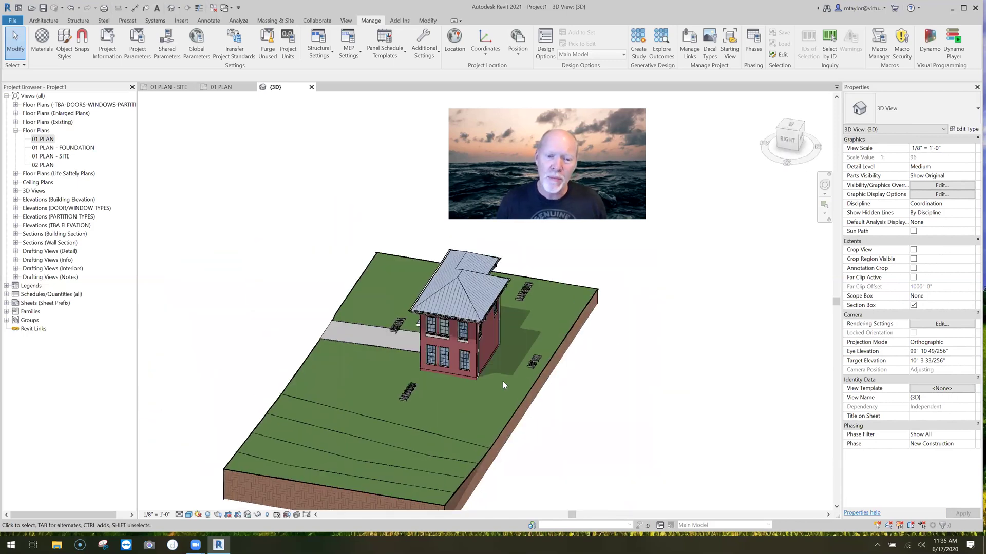
pyautogui.keyDown('shift'); pyautogui.moveTo(483, 394); pyautogui.dragTo(407, 331, button='middle'); pyautogui.keyUp('shift')
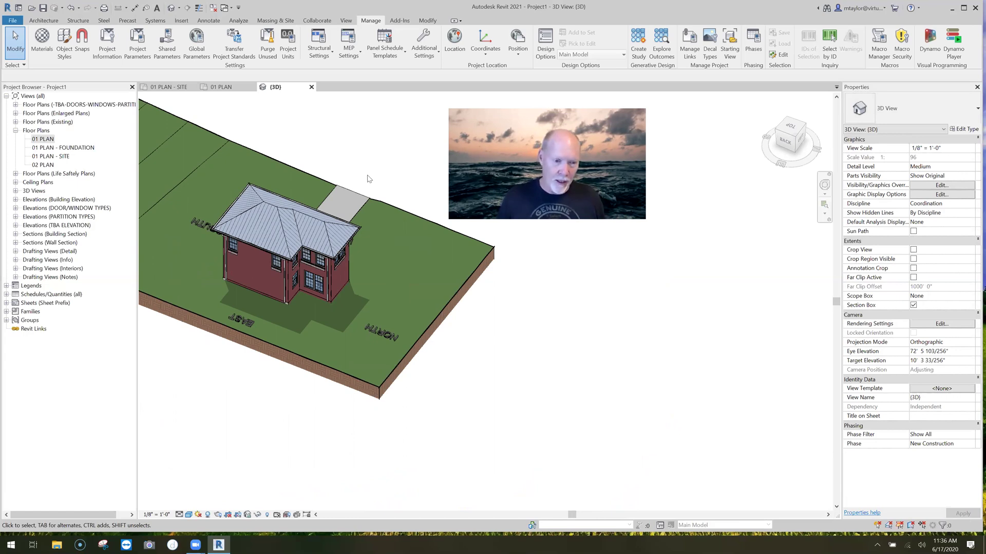
pyautogui.click(312, 280)
pyautogui.keyDown('shift'); pyautogui.moveTo(399, 281); pyautogui.dragTo(455, 341, button='middle'); pyautogui.keyUp('shift')
pyautogui.press('Escape')
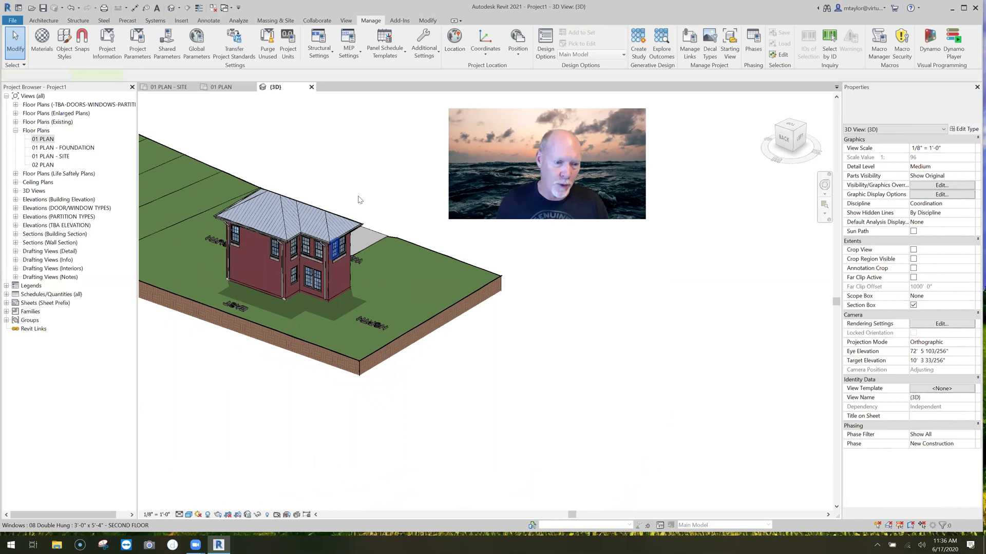
pyautogui.scroll(3, 360, 200)
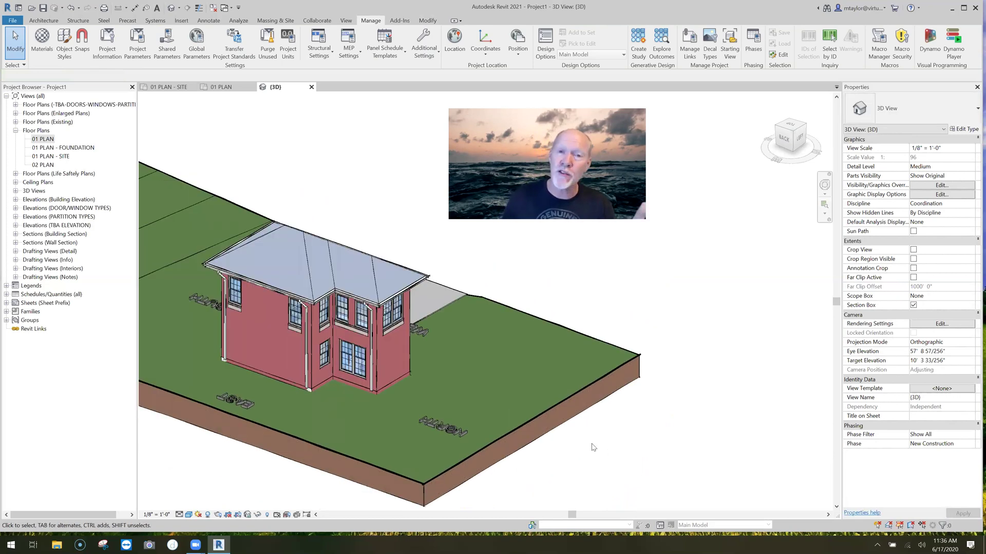
pyautogui.click(356, 360)
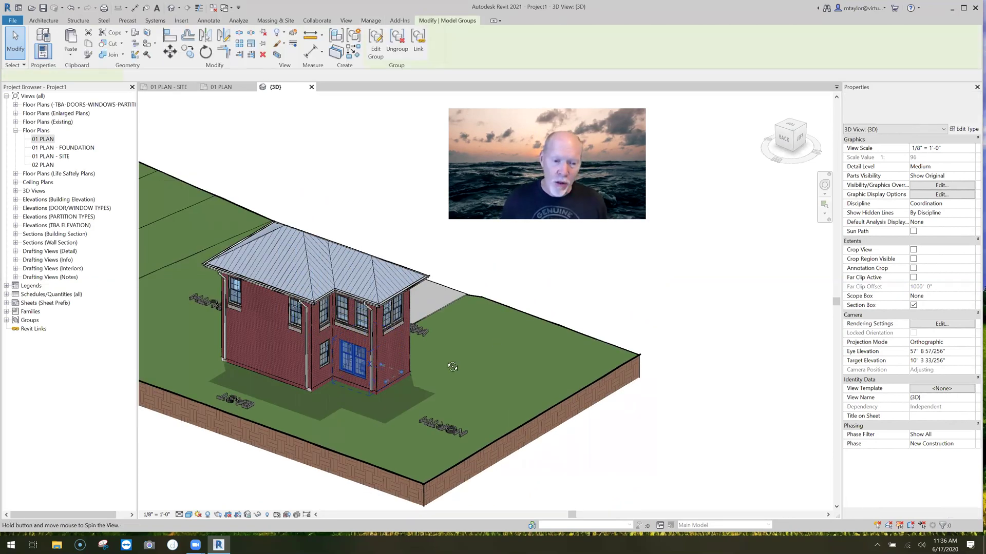
pyautogui.keyDown('shift'); pyautogui.moveTo(452, 367); pyautogui.dragTo(501, 425, button='middle'); pyautogui.keyUp('shift')
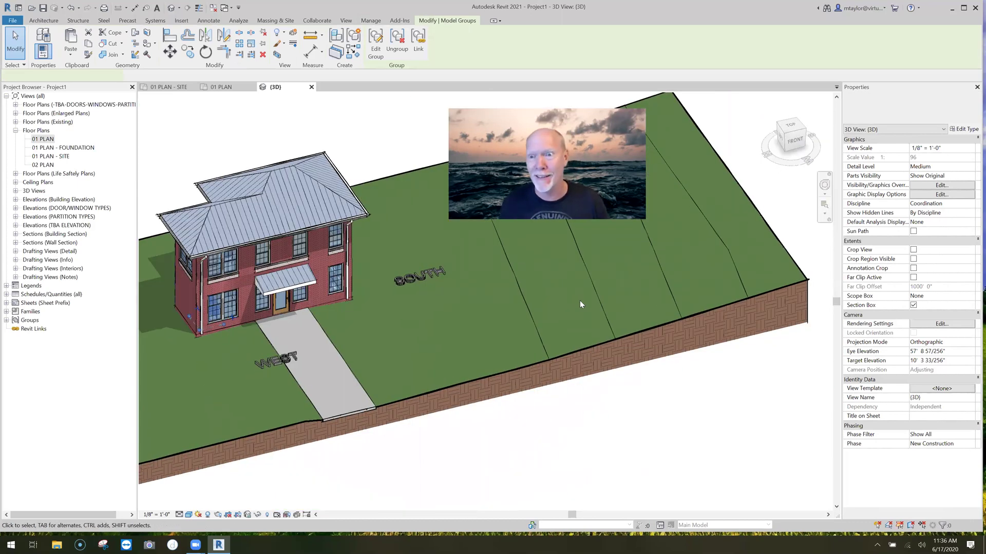